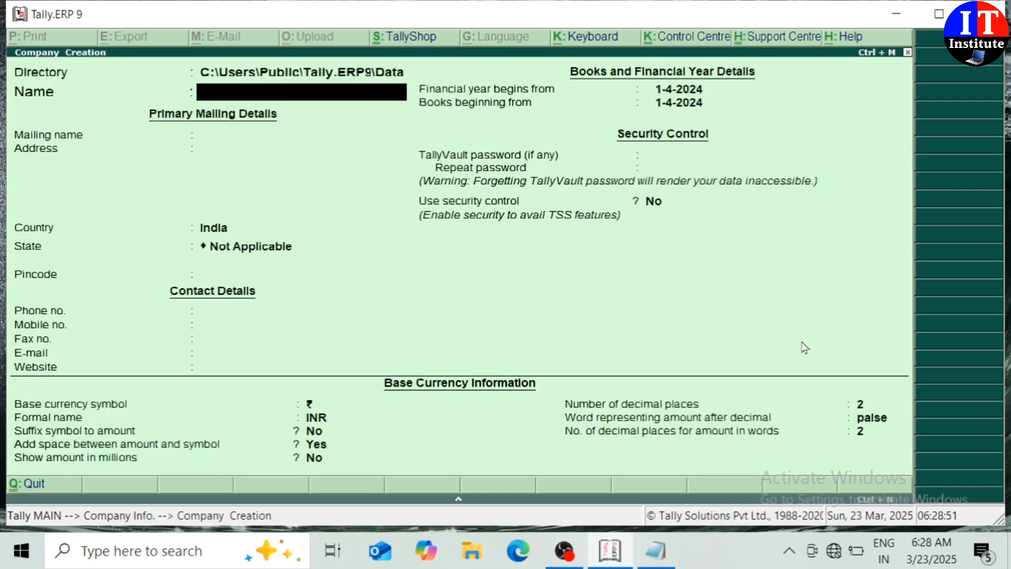
Enter the company name IT LTD with the address GORAKHPUR.
type("IT LTD")
key("Return")
key("Return")
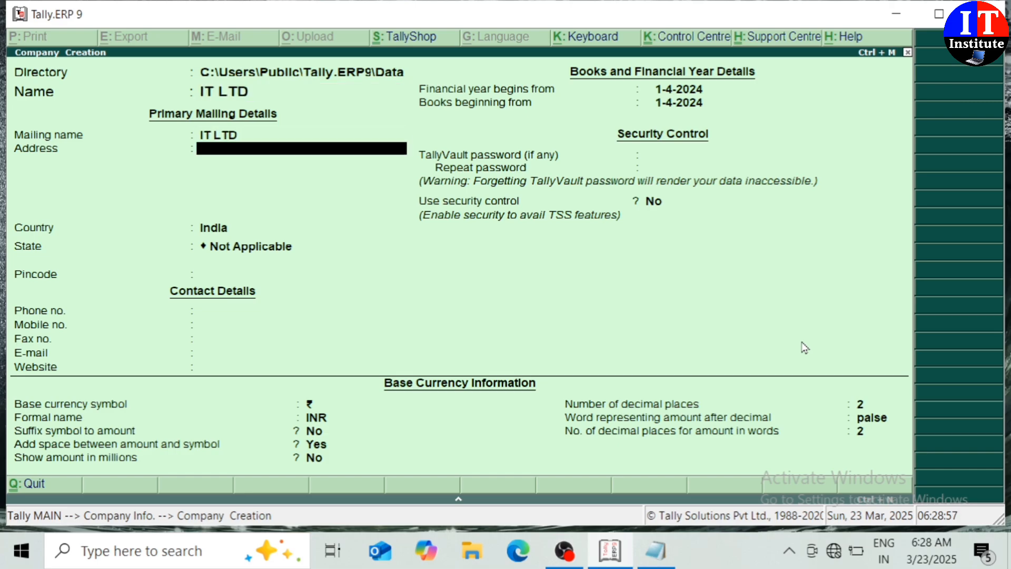
type("GORAKHPUR")
key("Return")
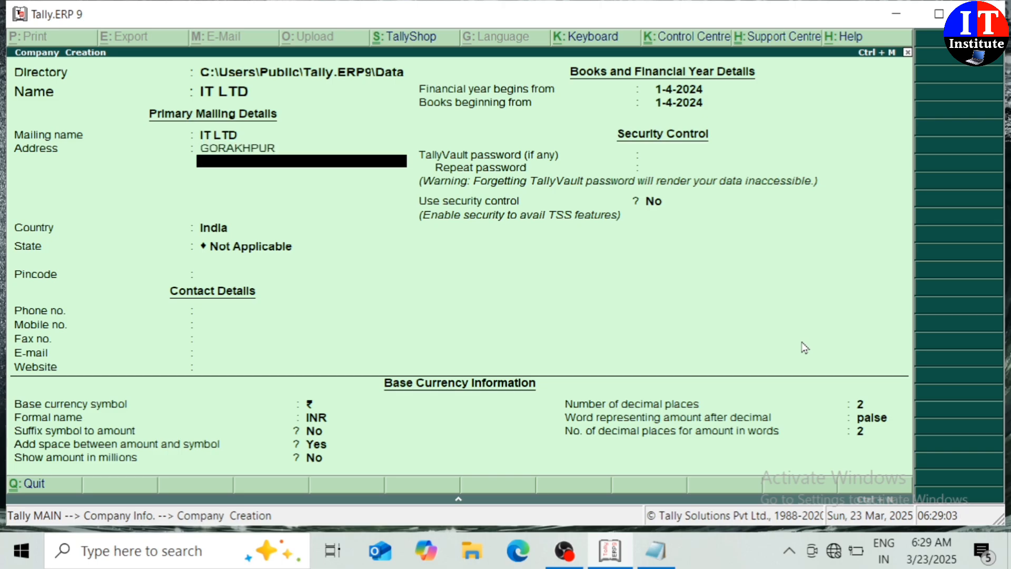
key("Return")
key("Return")
Set state Uttar Pradesh, pincode 273407 and the mobile number, then save the company.
type("UTT")
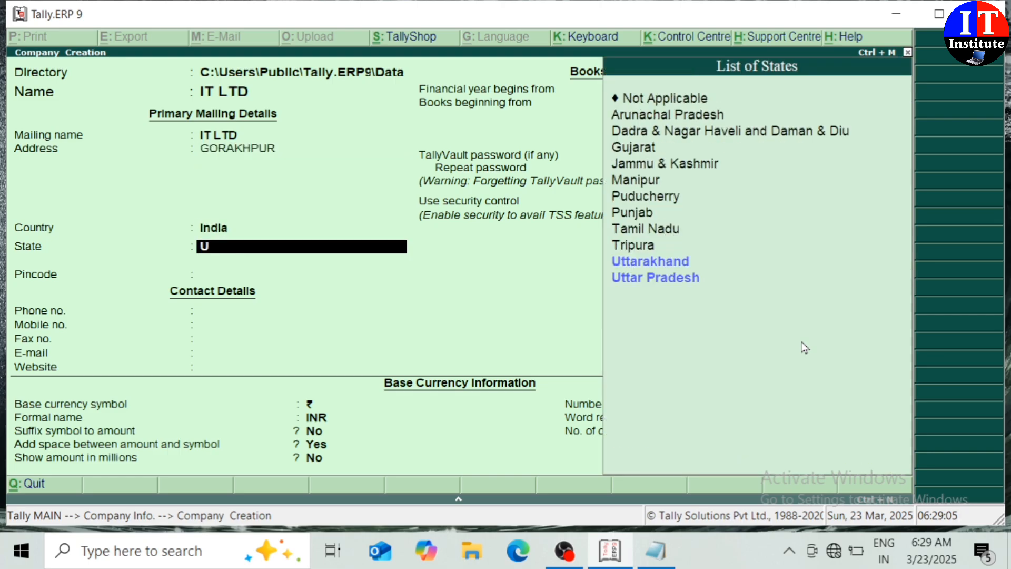
key("Down")
key("Down")
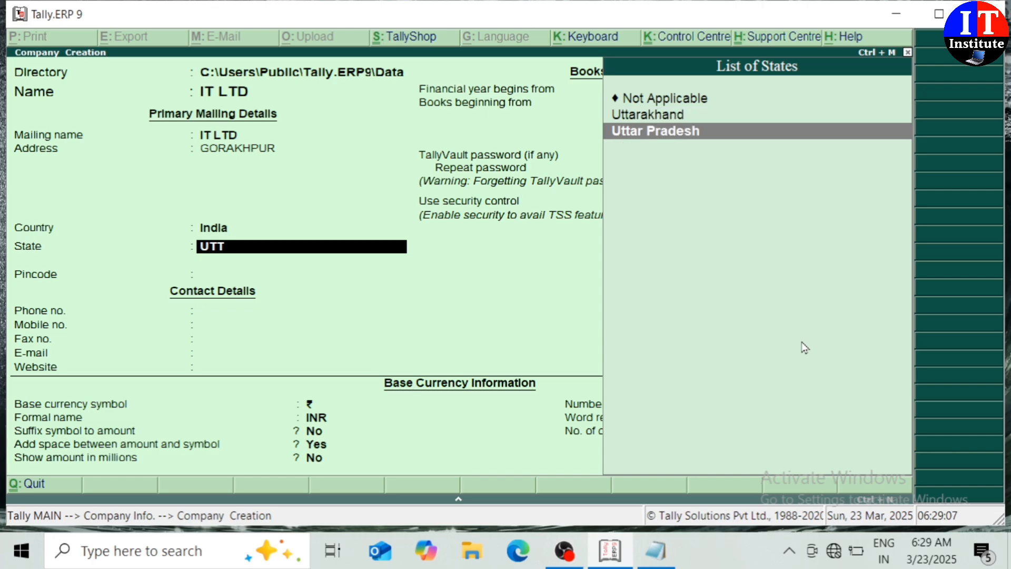
key("Return")
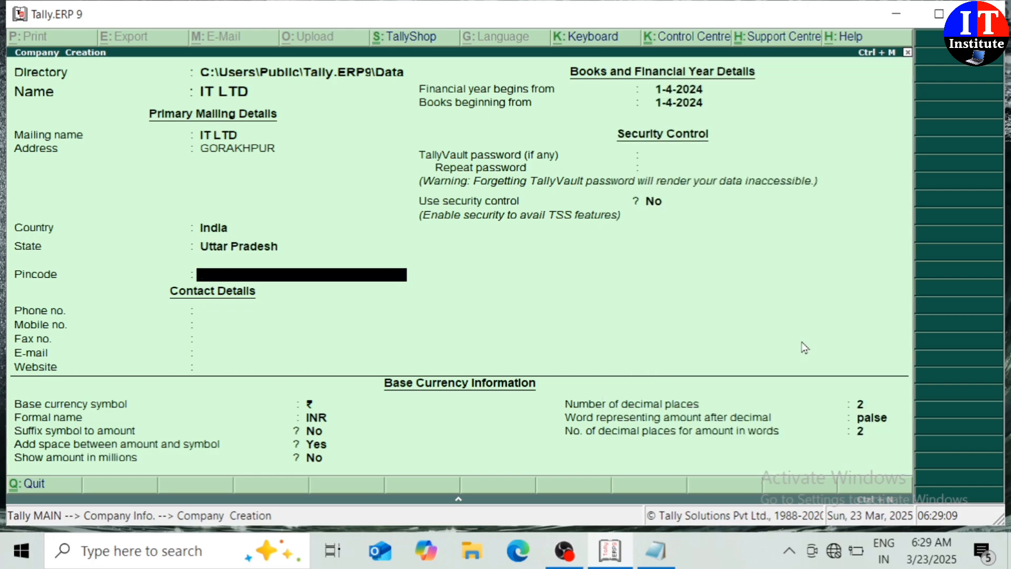
type("273407")
key("Return")
key("Return")
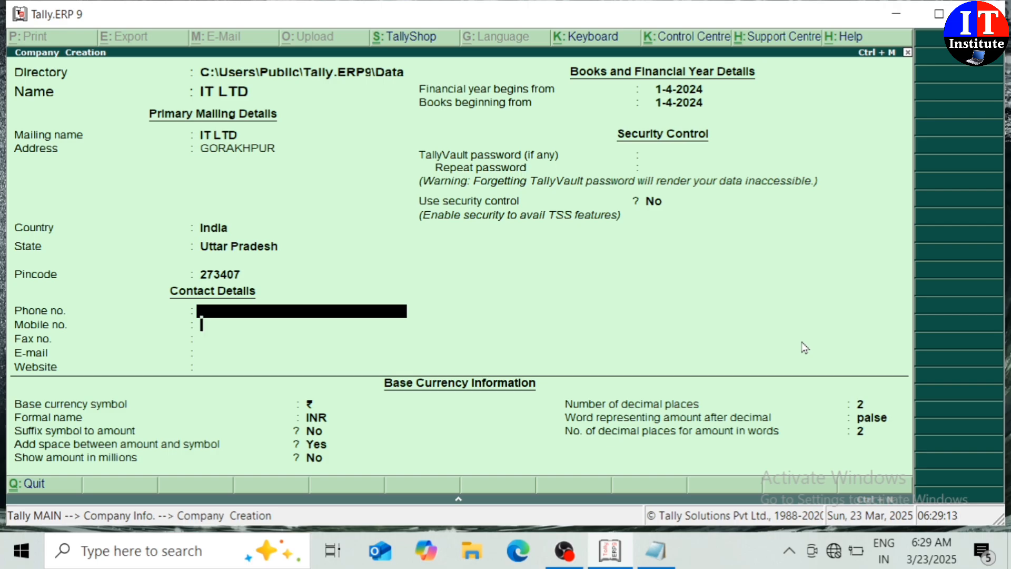
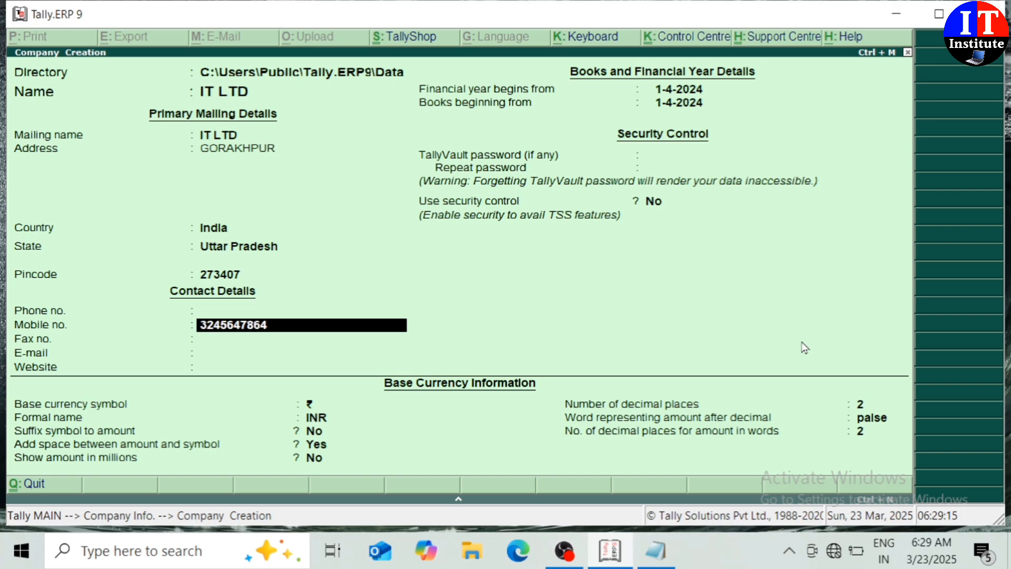
key("Return")
key("Return")
key("Return")
key("Return")
key("Return")
key("Return")
key("Return")
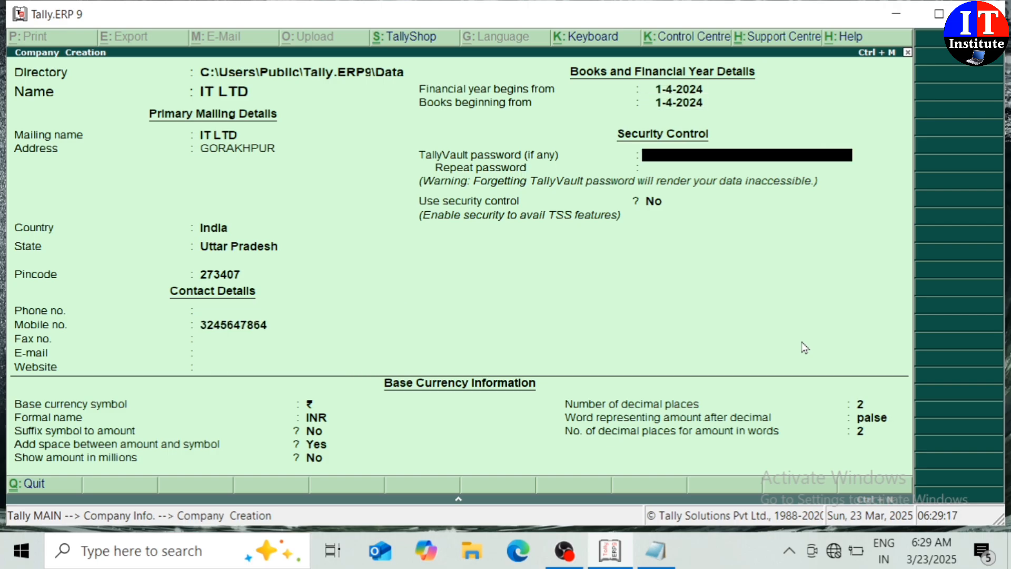
key("Return")
key("Return")
key("Return")
key("Return")
key("Return")
key("Return")
key("Return")
key("Return")
key("Return")
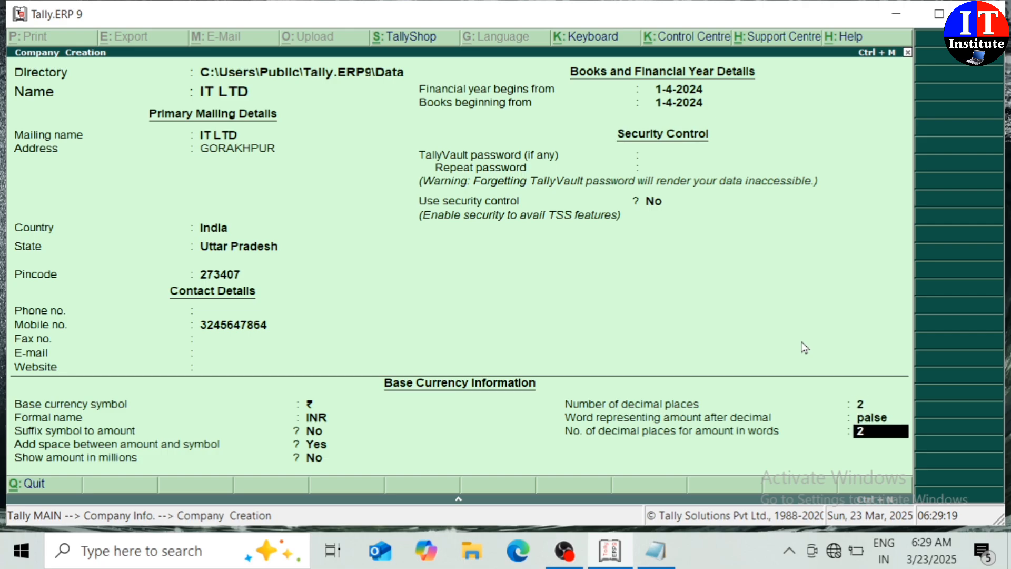
key("Return")
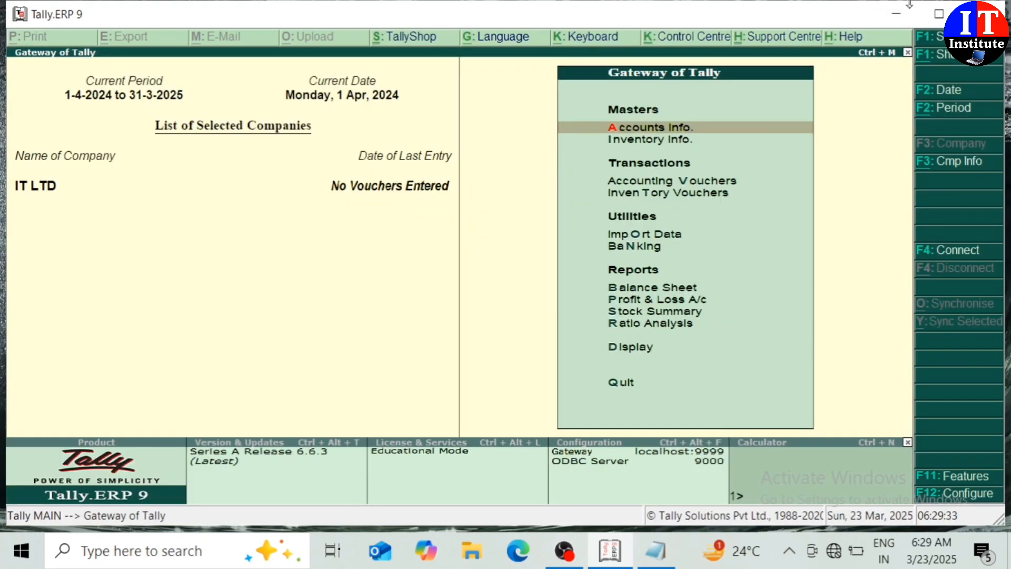
Maximize the Tally window and start a new accounting voucher.
left_click(938, 16)
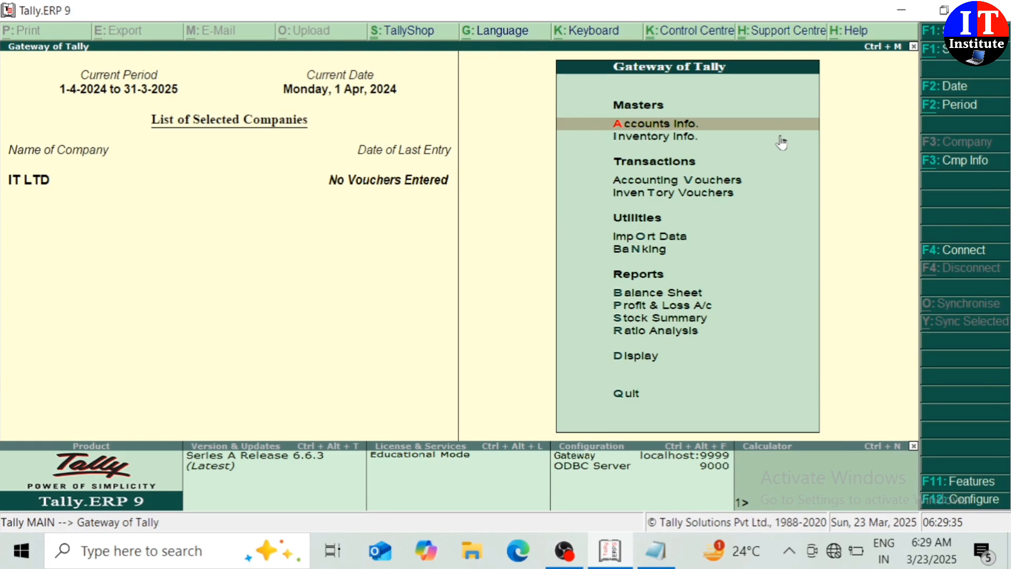
key("v")
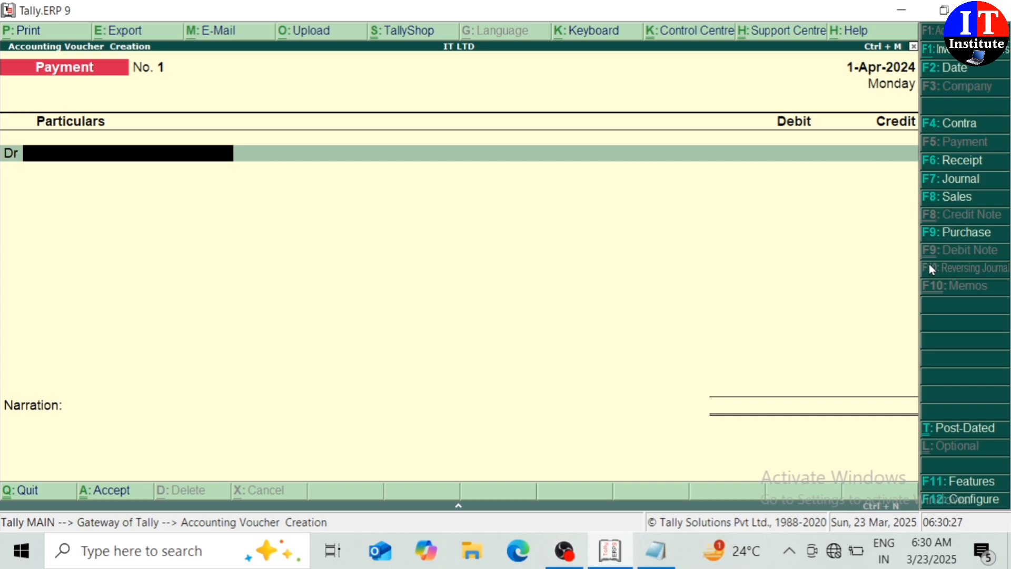
Make it a Purchase voucher in As Voucher layout, supplier invoice no. 01, dated 1-Apr-2024.
left_click(955, 234)
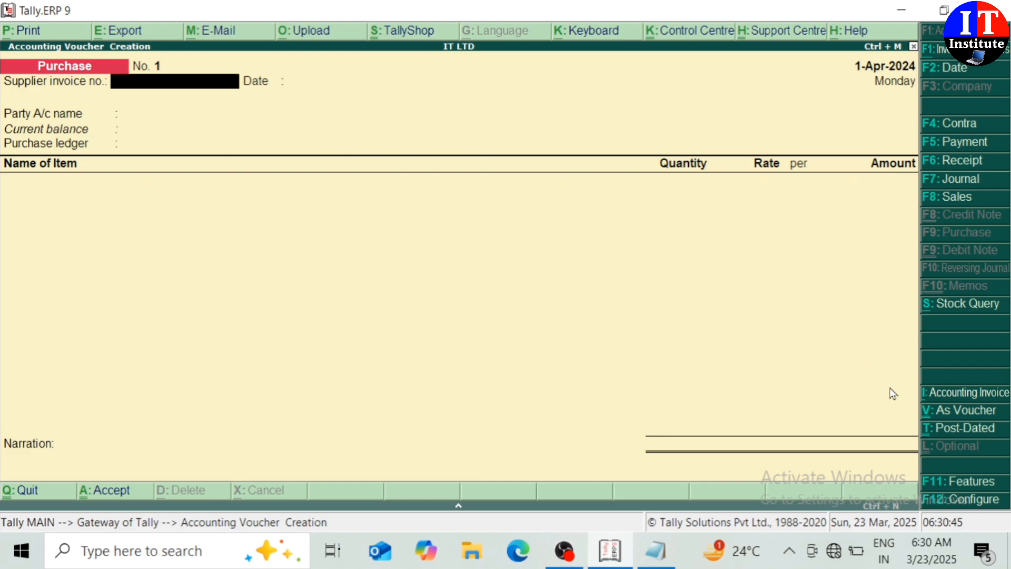
left_click(953, 406)
left_click(952, 406)
left_click(952, 411)
left_click(950, 411)
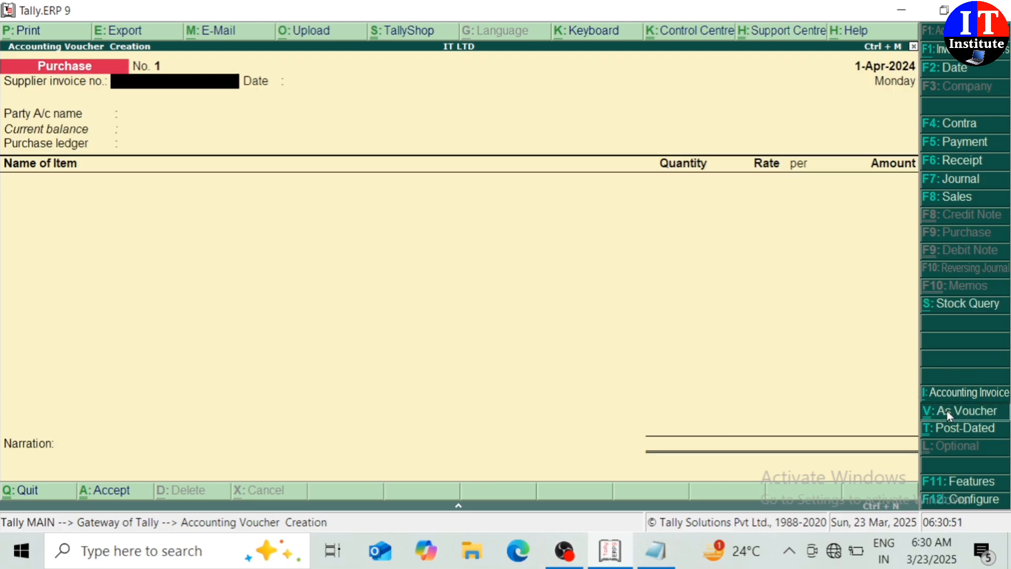
left_click(946, 410)
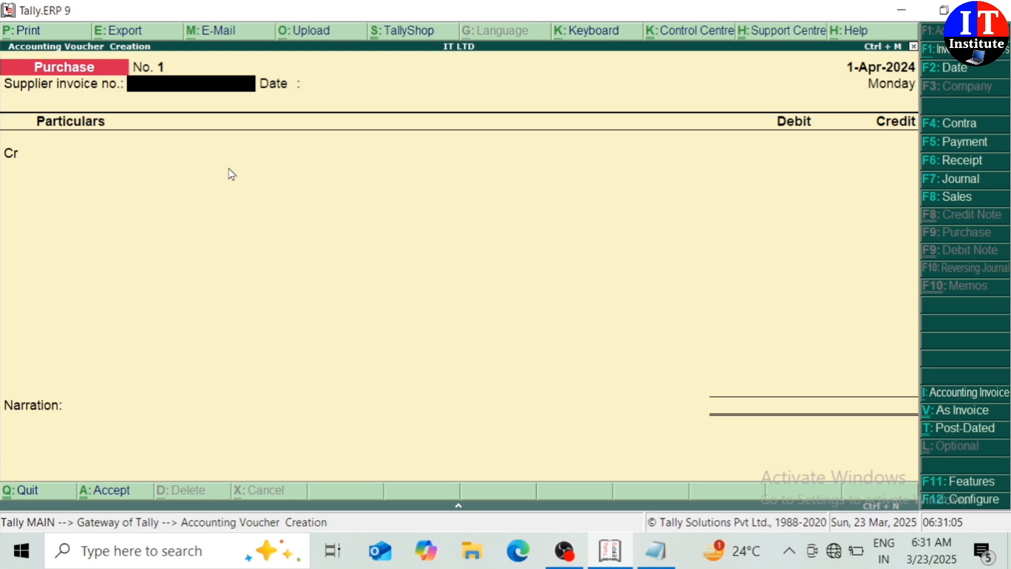
type("01")
key("Return")
key("Return")
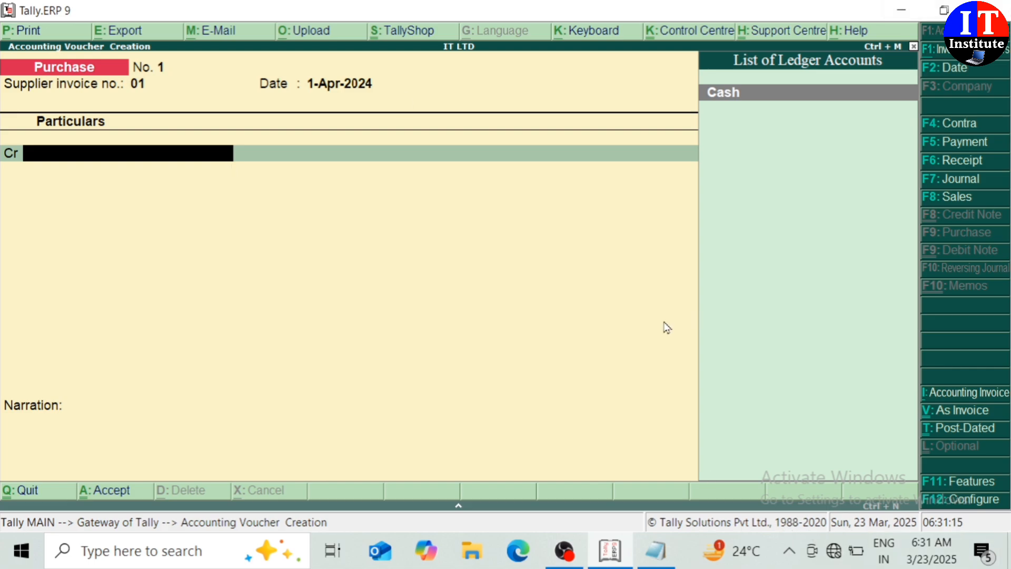
Change the computer sale amount in the Notepad notes to 90000/- and minimize Notepad.
left_click(659, 563)
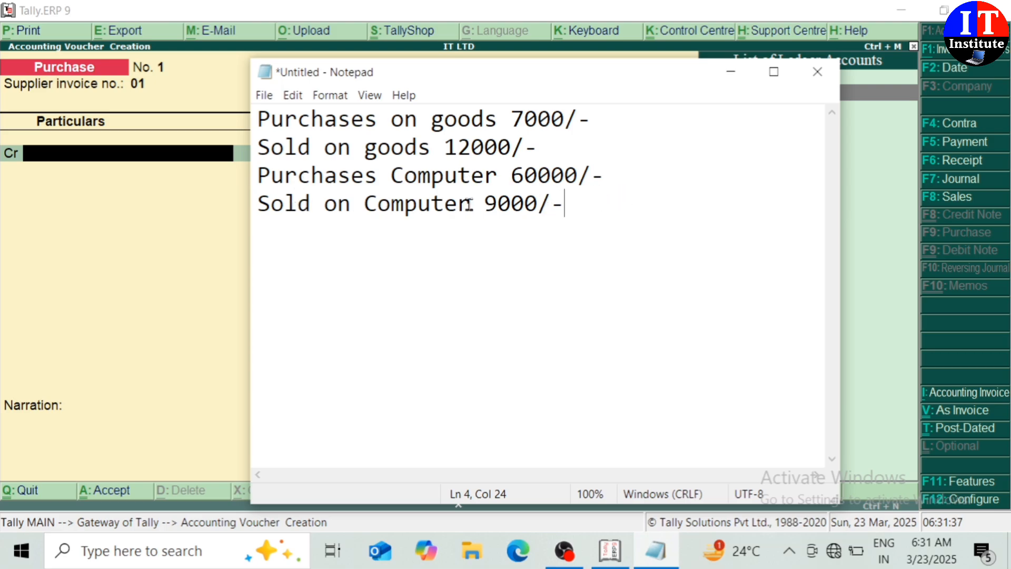
type("0")
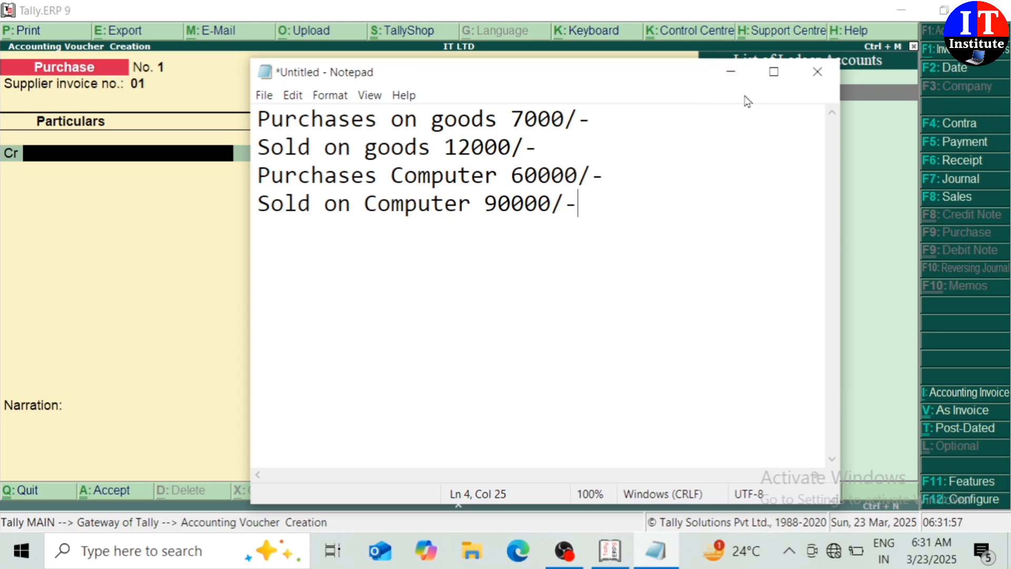
left_click(732, 73)
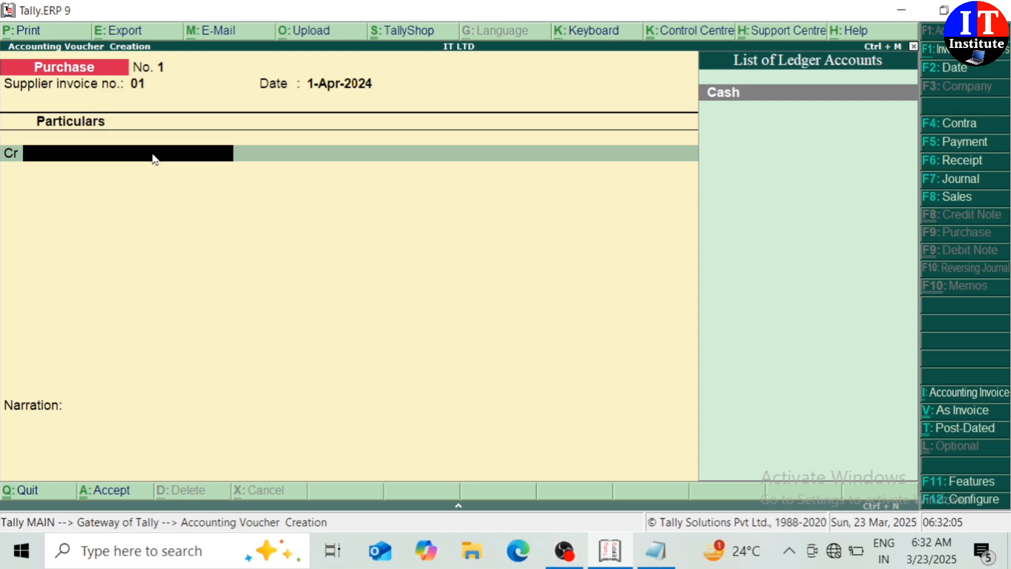
Credit Cash 7,000 on the purchase, dismiss the negative-cash warning, and begin a debit ledger.
key("Return")
key("Return")
key("Return")
key("Return")
key("Return")
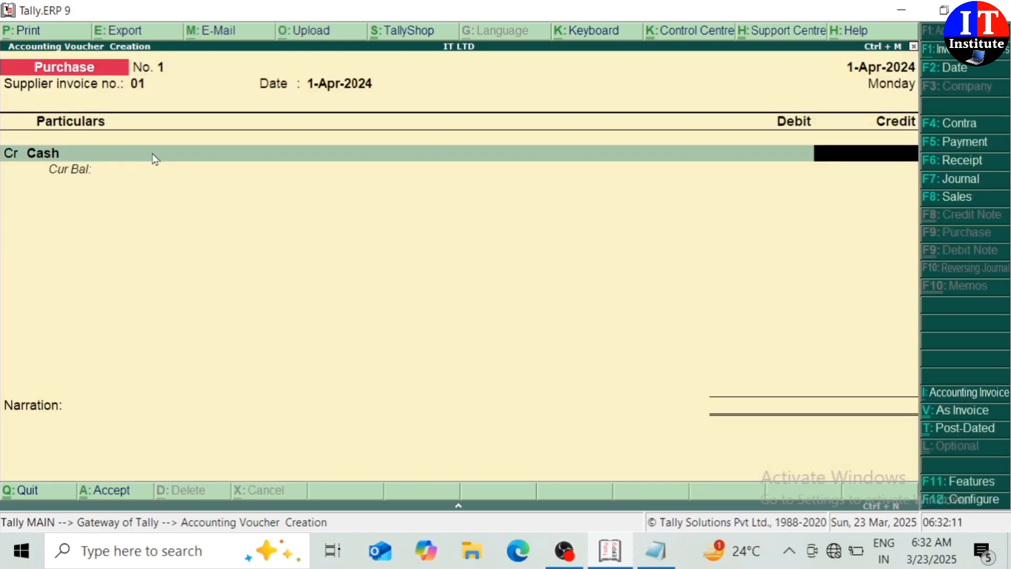
type("7000")
key("Return")
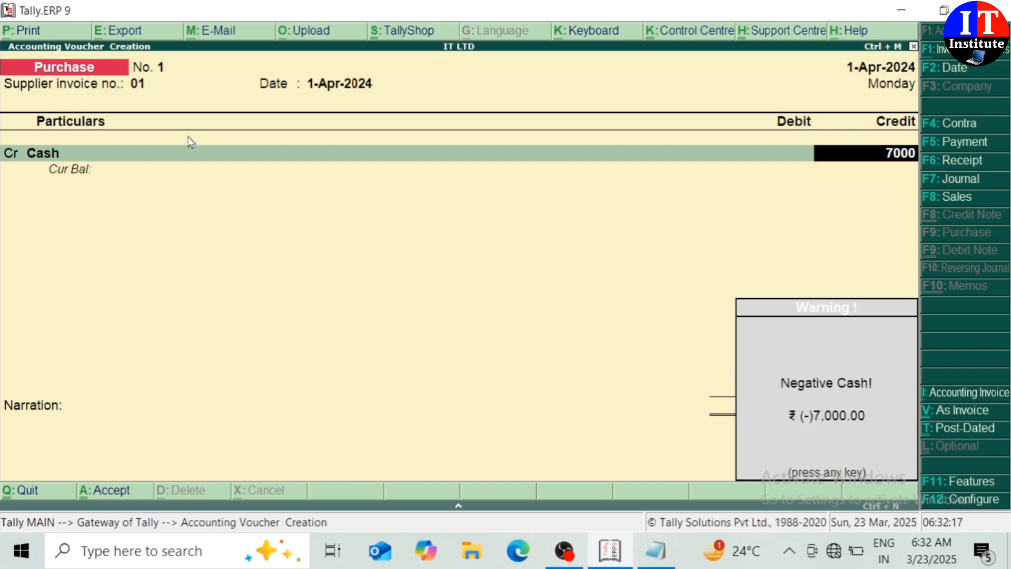
key("Return")
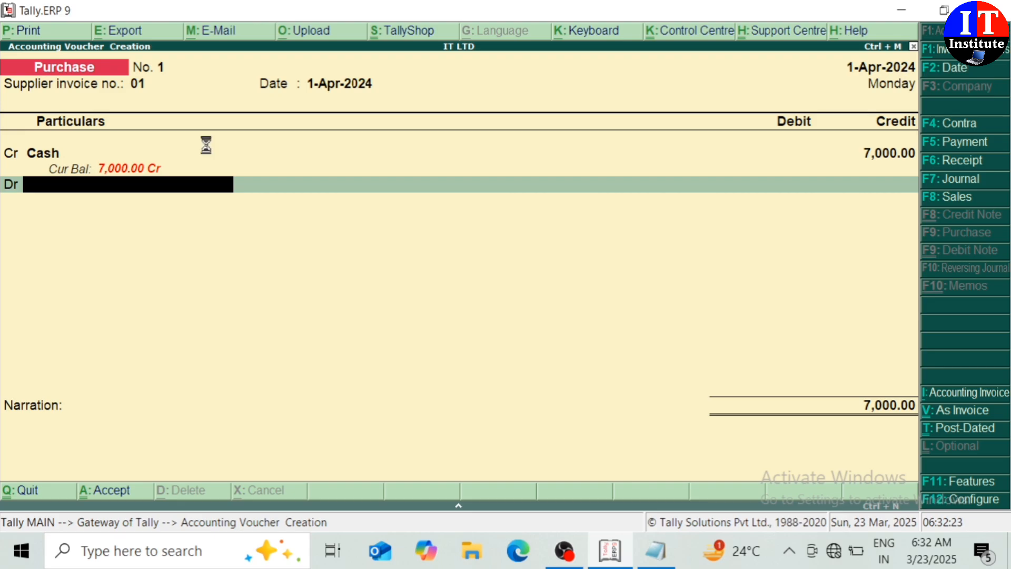
key("alt+c")
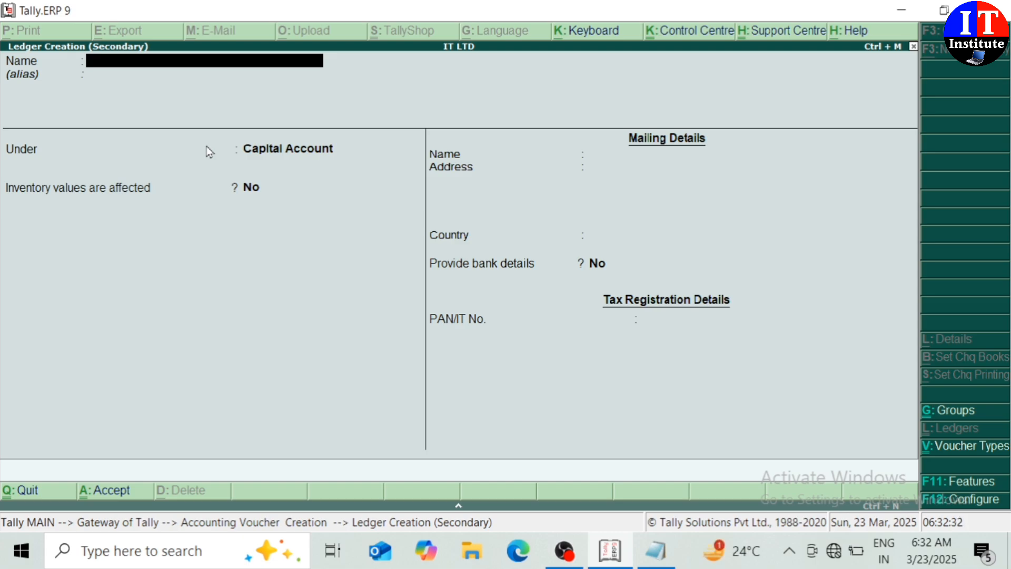
Create ledger PURCHASES GOODS under Purchase Accounts for the 7,000 debit line.
type("PURCHASES")
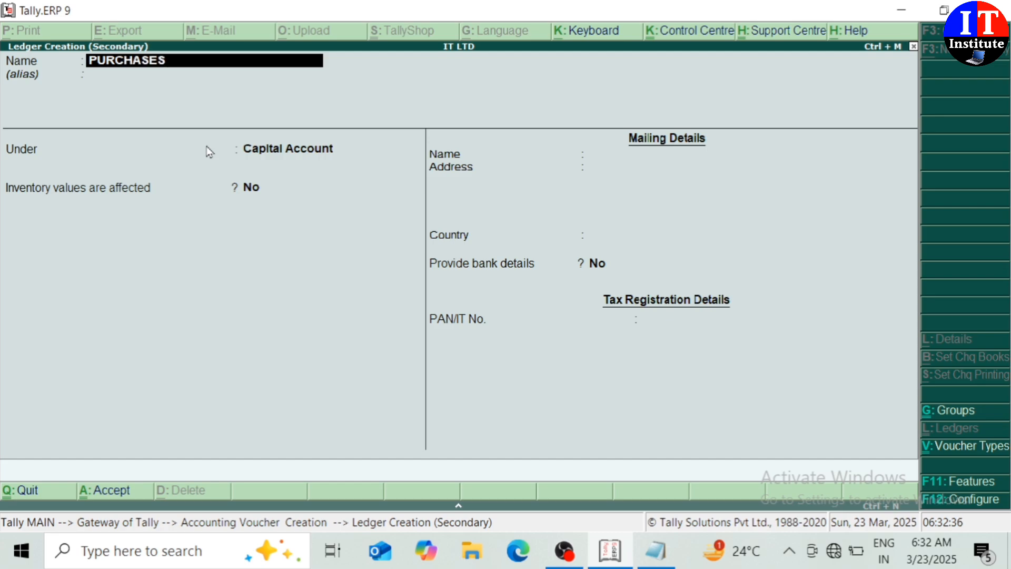
type(" GOODS")
key("Return")
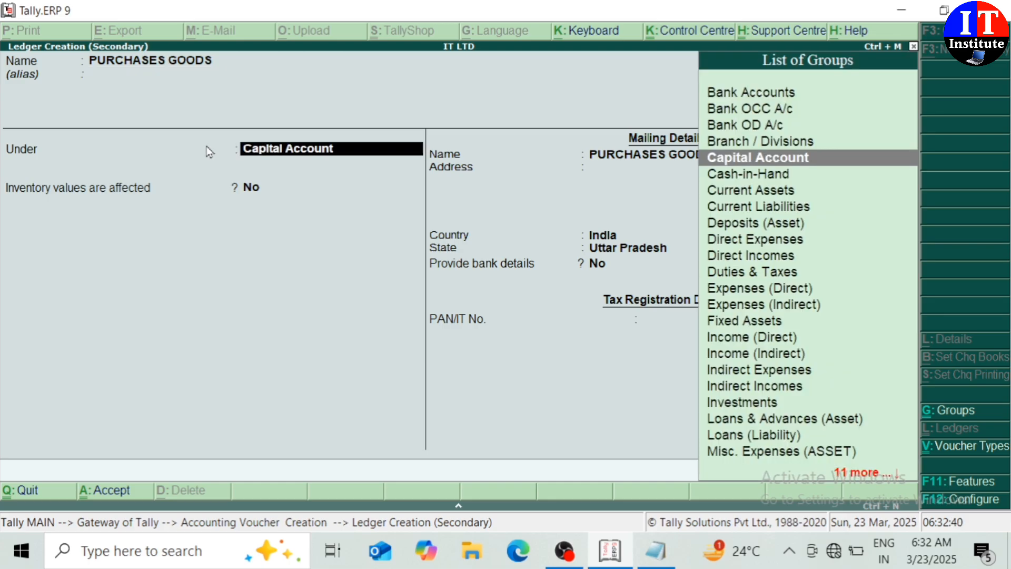
type("PU")
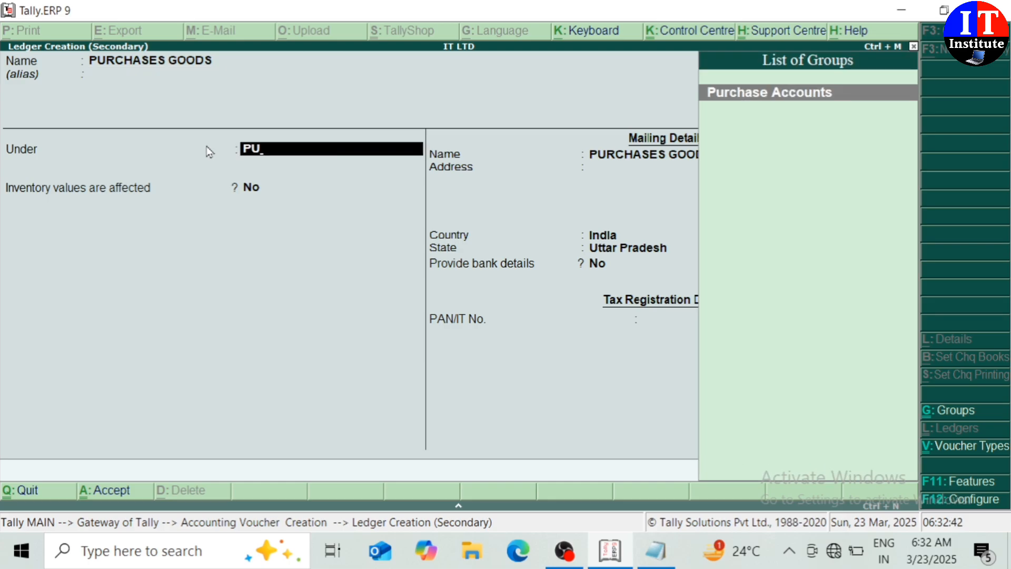
key("Return")
key("Return")
key("Return")
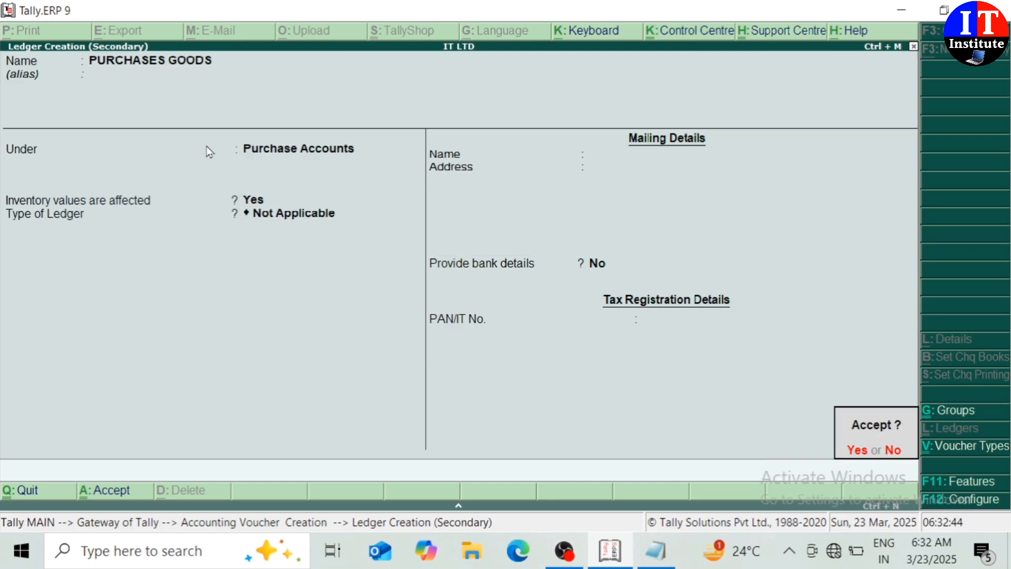
key("Return")
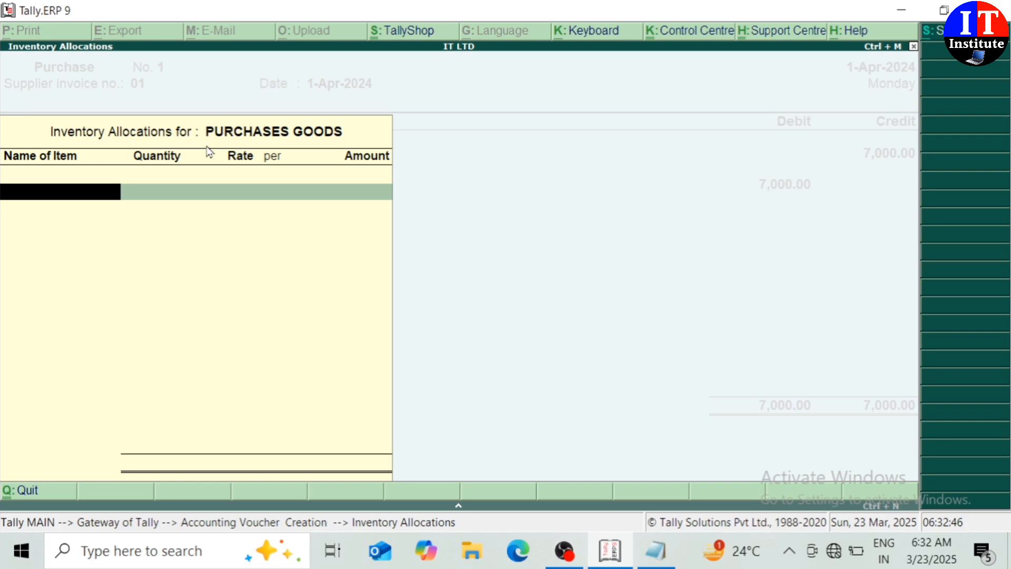
key("Return")
key("Return")
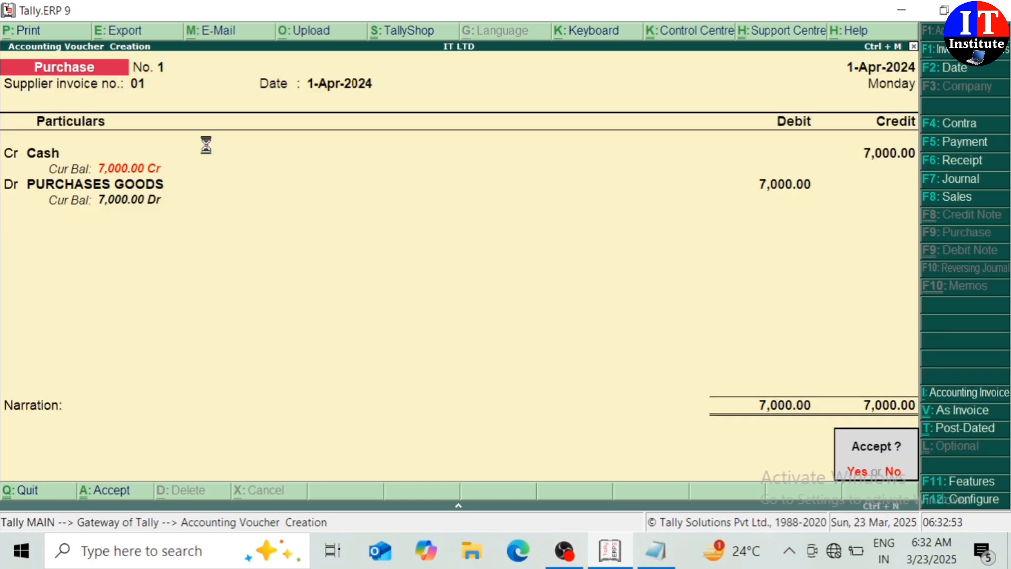
Save purchase voucher No. 1, check the Notepad figures, and reach voucher No. 2's credit line.
key("Return")
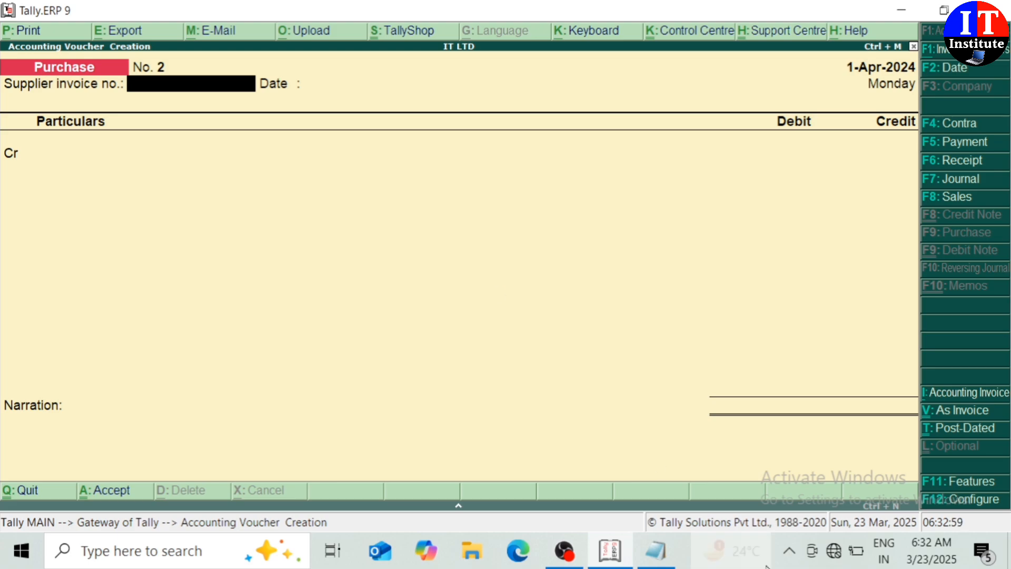
left_click(659, 438)
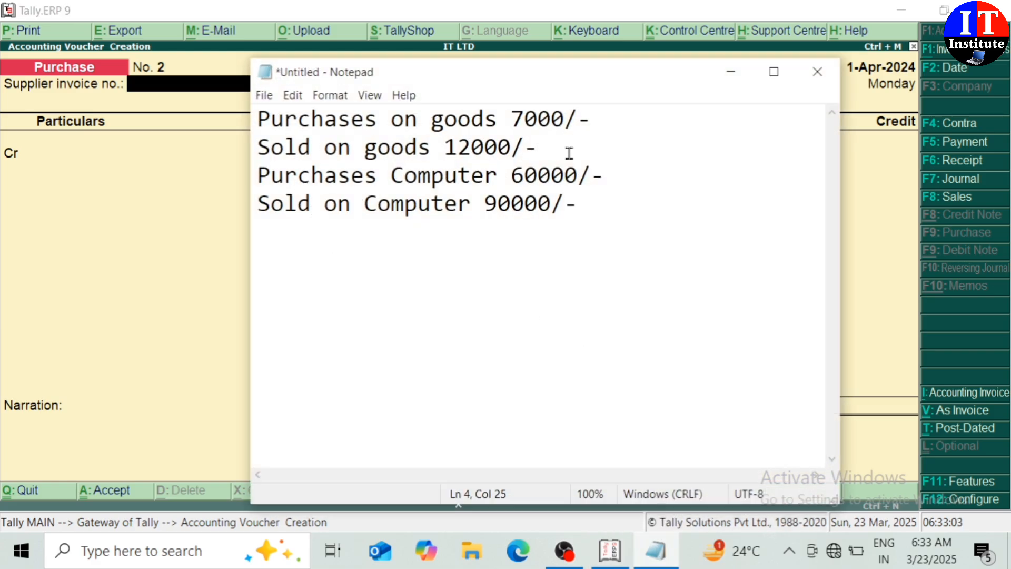
left_click(879, 222)
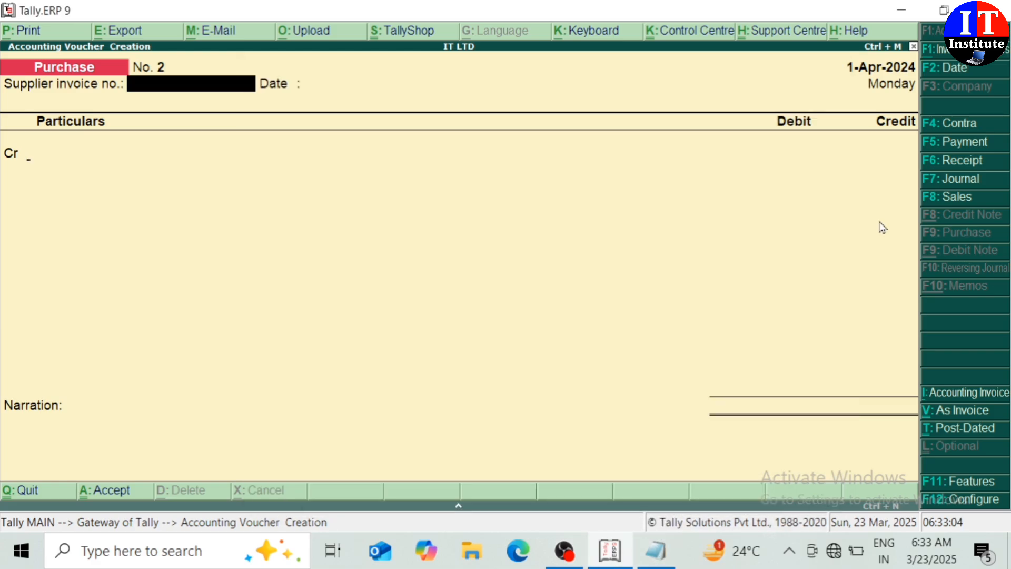
key("Return")
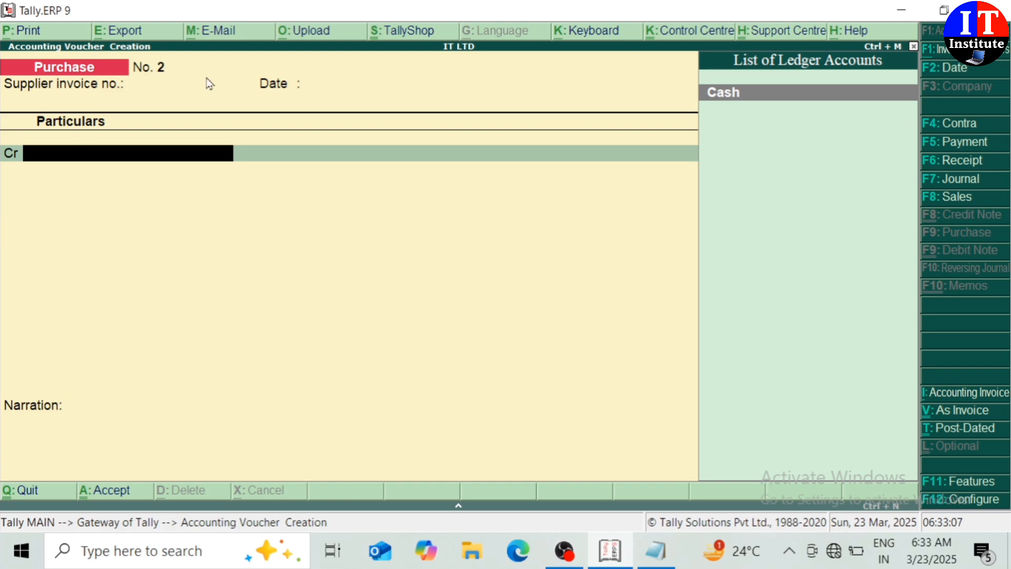
Switch to a Sales voucher in As Voucher layout with reference 01.
left_click(957, 199)
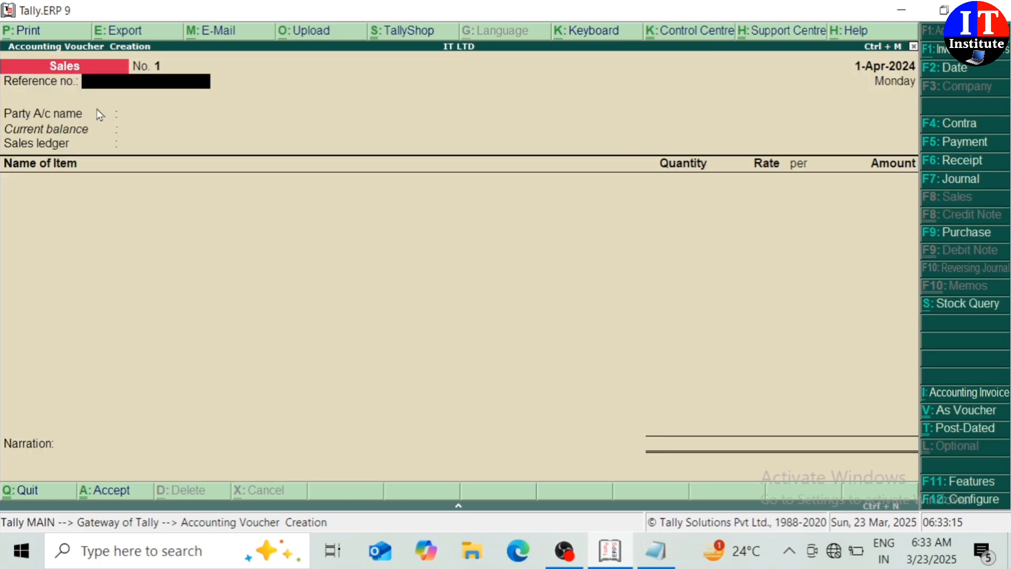
left_click(943, 415)
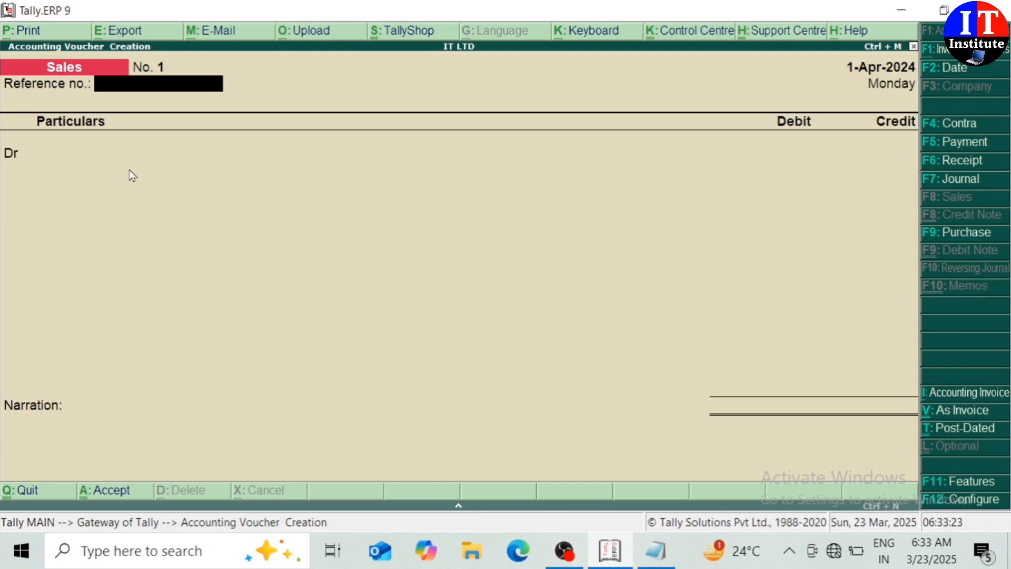
type("01")
key("Return")
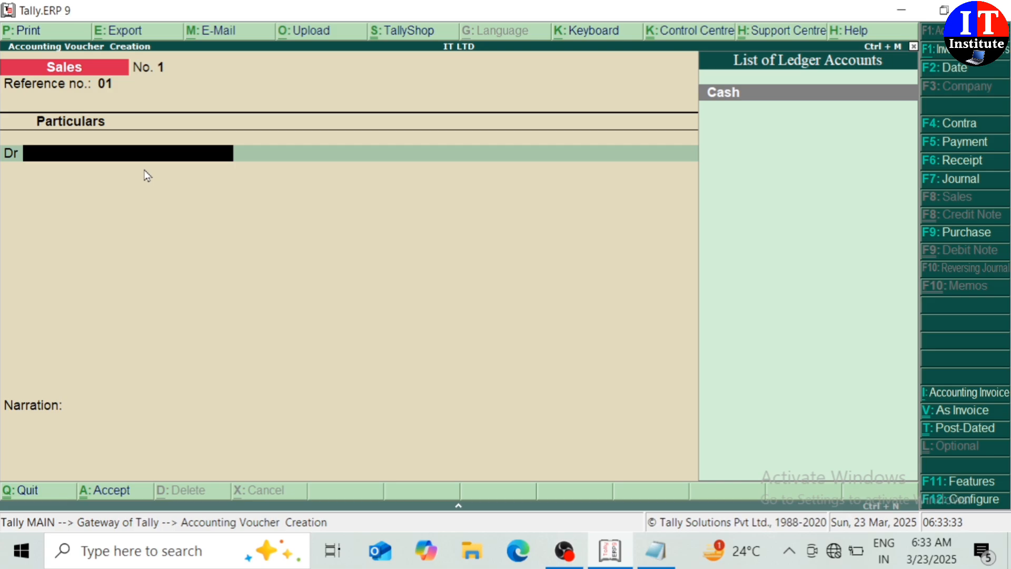
Debit Cash 12,000 on the sales voucher and begin a new credit-side ledger.
key("Return")
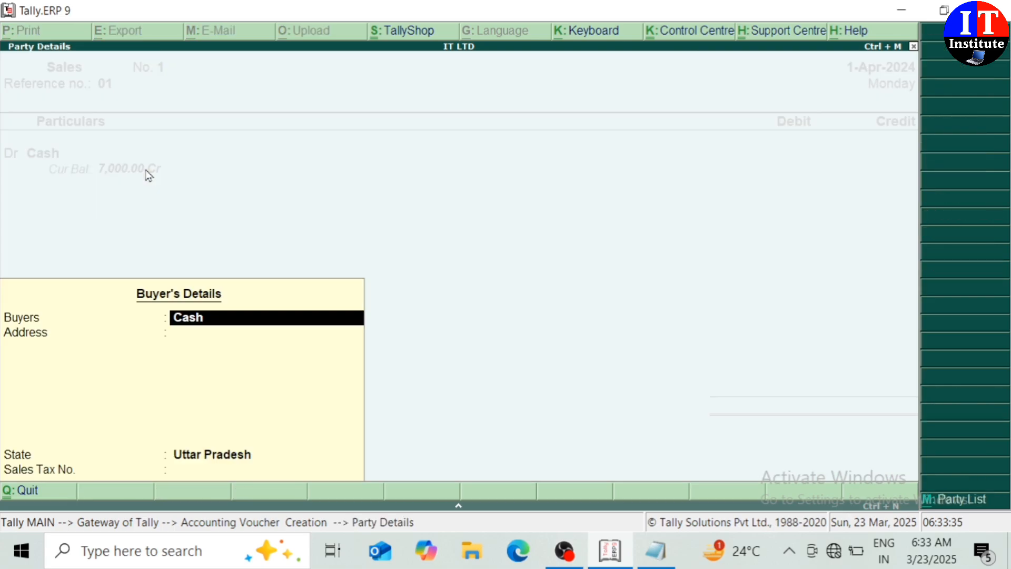
key("Return")
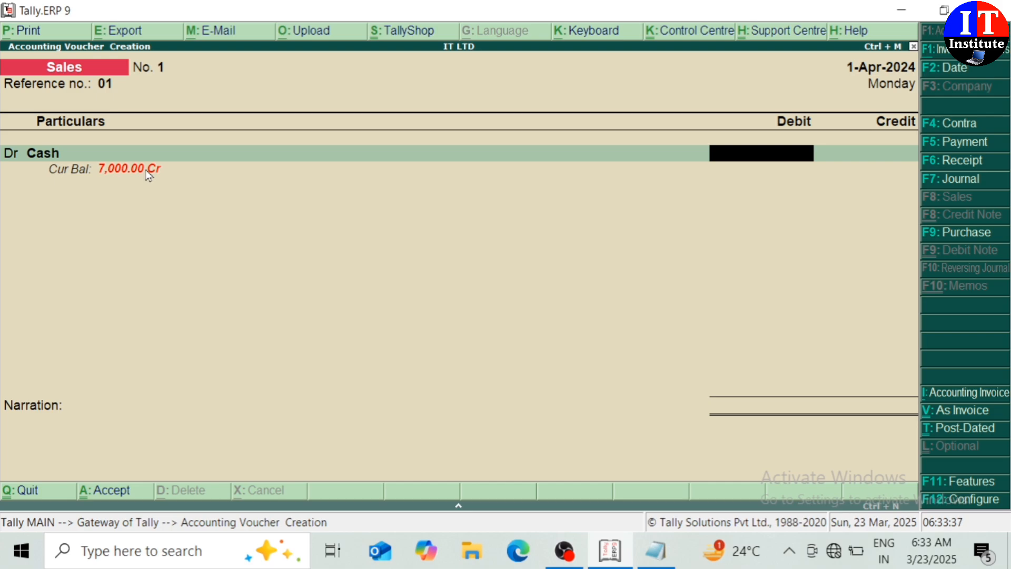
type("12000")
key("Return")
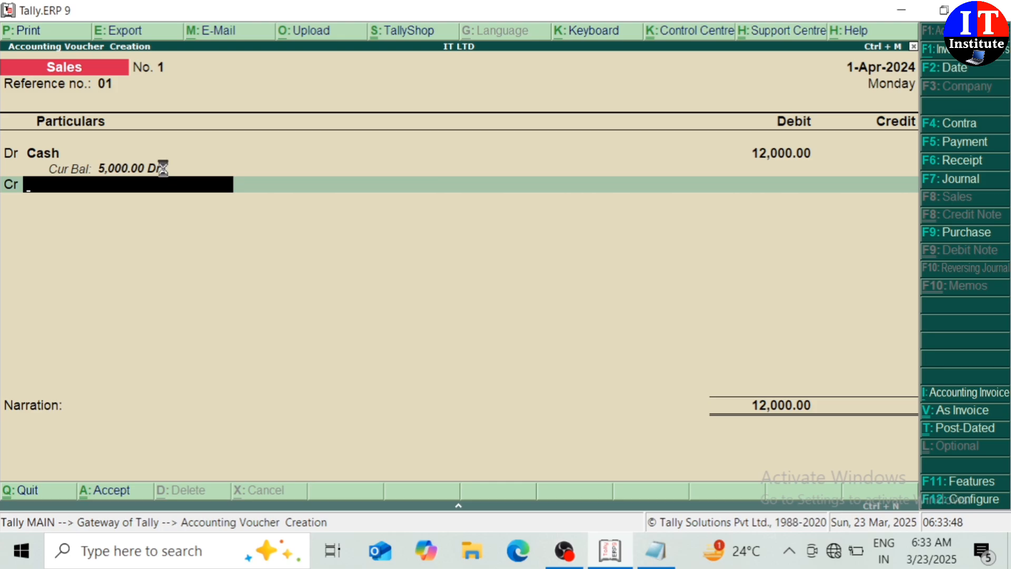
key("alt+c")
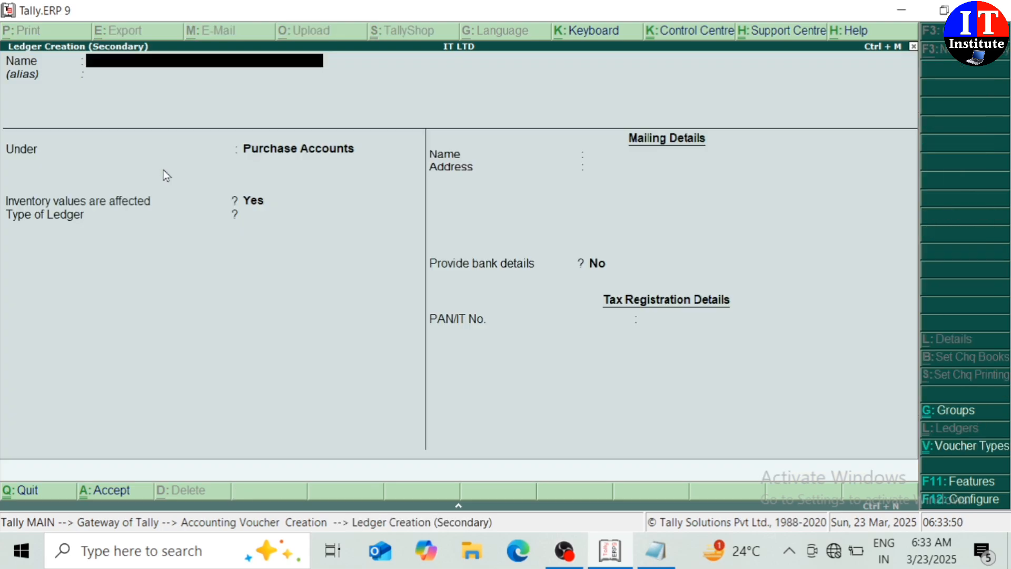
Create ledger SOLD GOODS under Sales Accounts with inventory values affected.
type("SOLD GOODS")
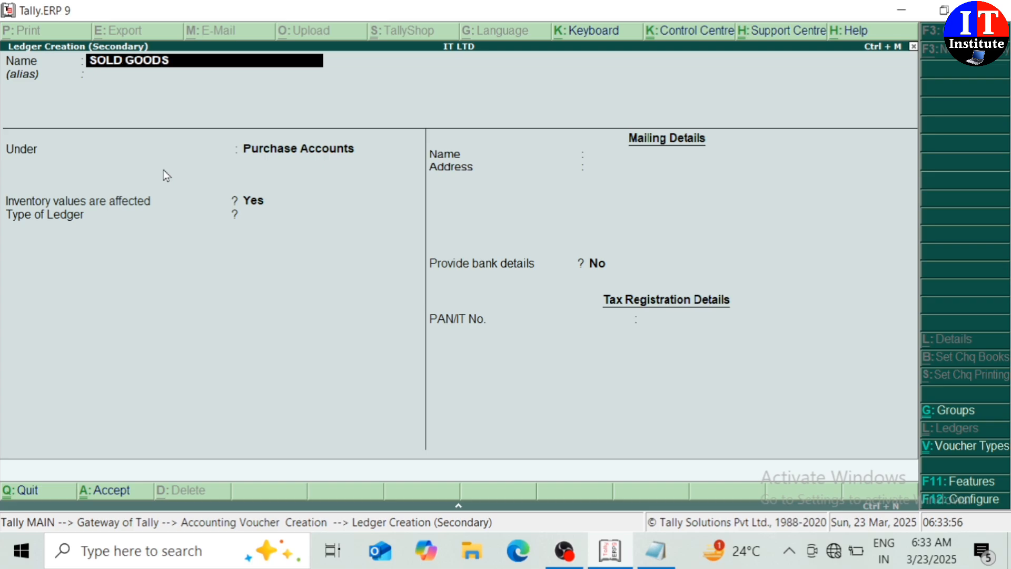
key("Return")
key("Return")
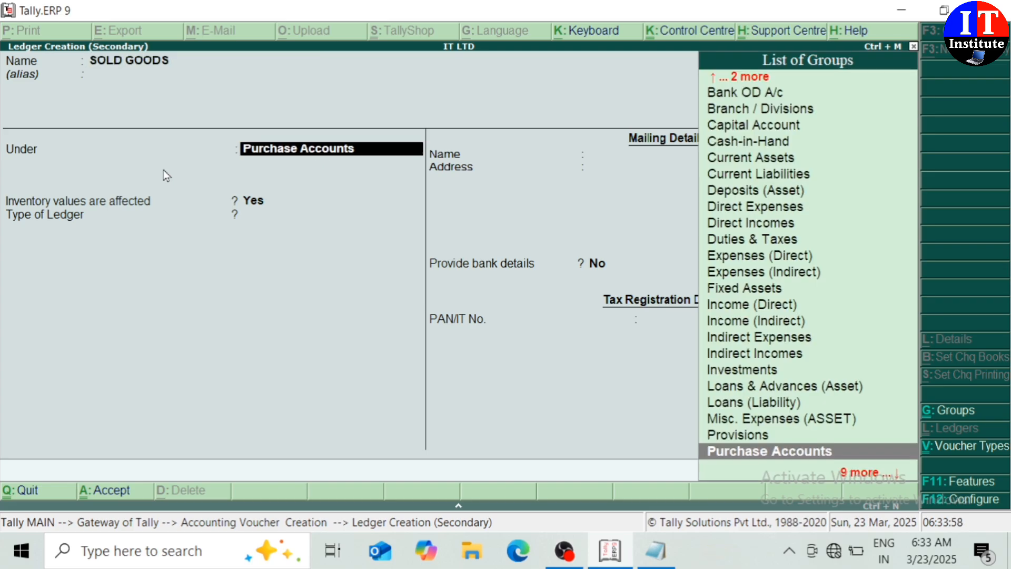
type("SA")
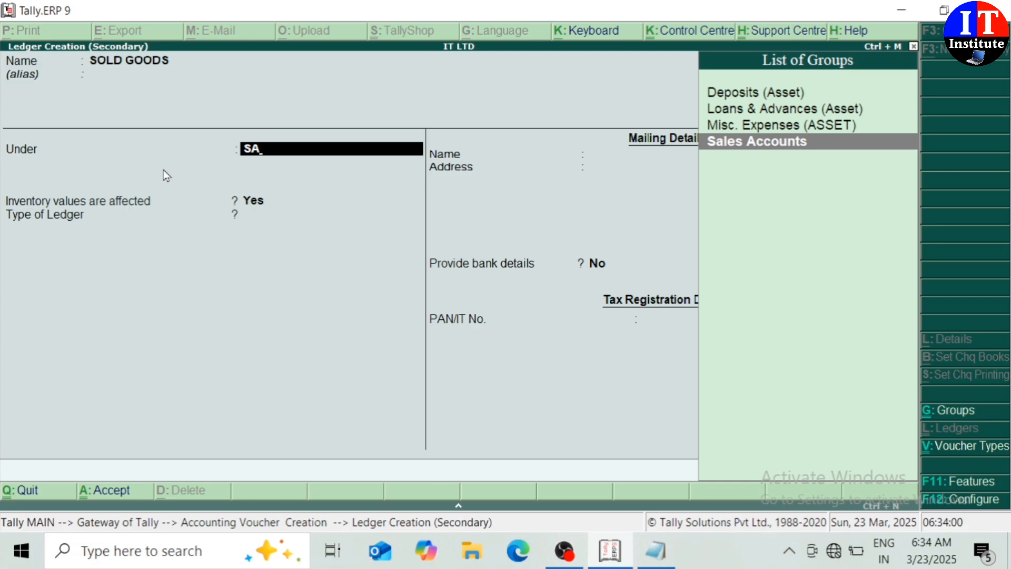
key("Return")
key("Return")
key("Return")
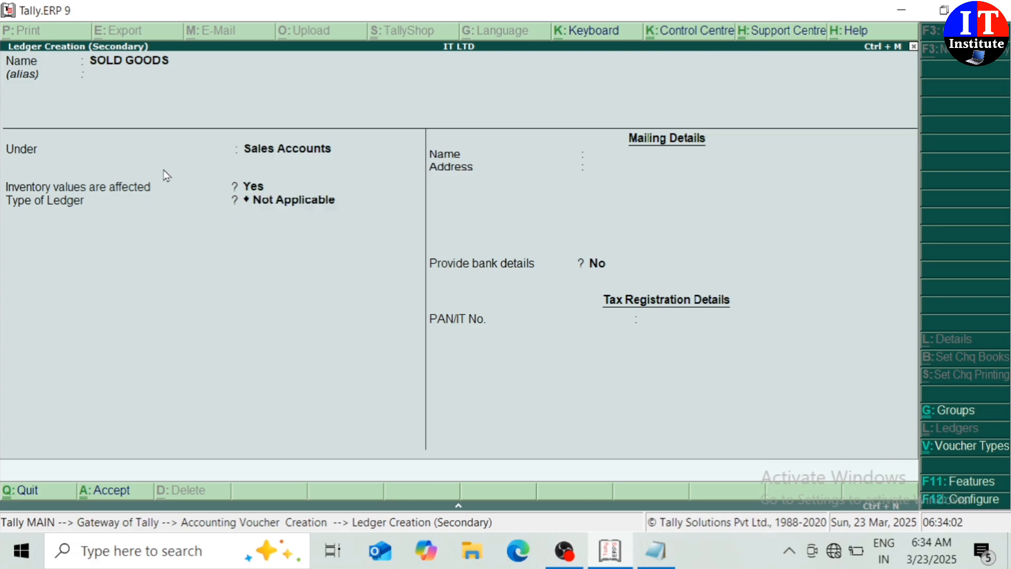
key("Return")
key("Return")
key("Return")
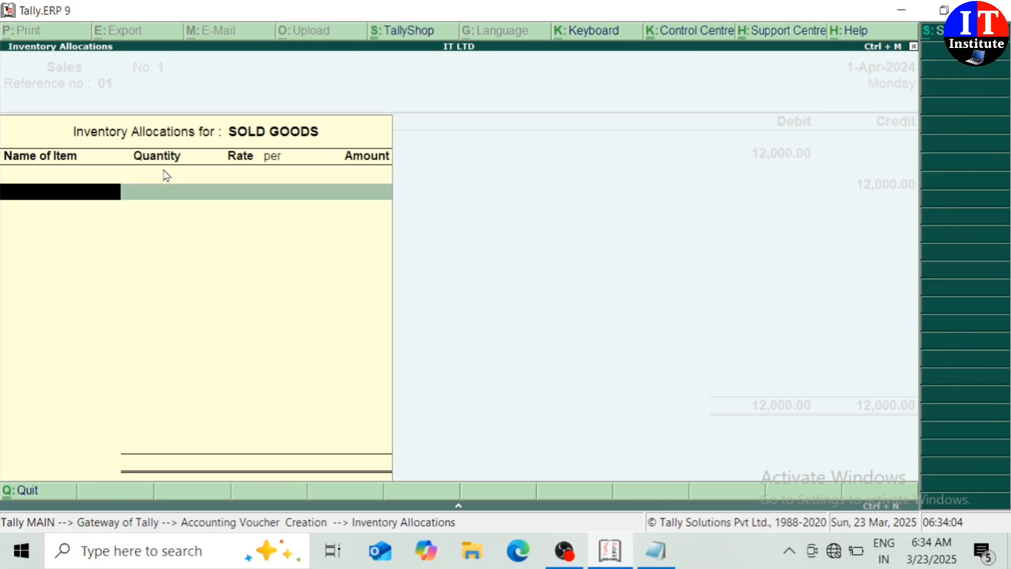
Skip inventory allocations, add narration 'SOLD GOODS', and save the 12,000 sales voucher.
key("Escape")
key("Return")
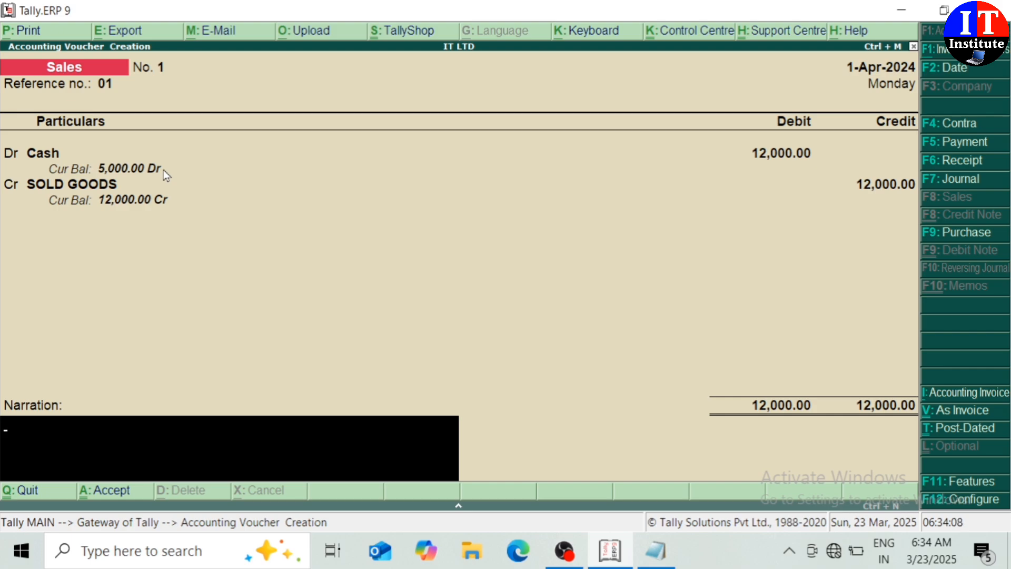
type("SOLD GOOD")
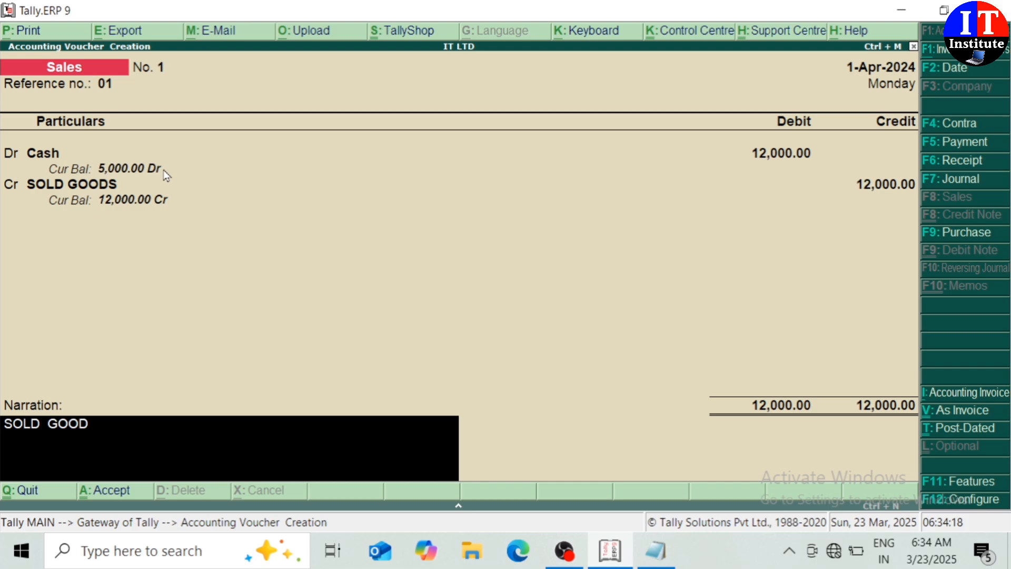
type("S")
key("Return")
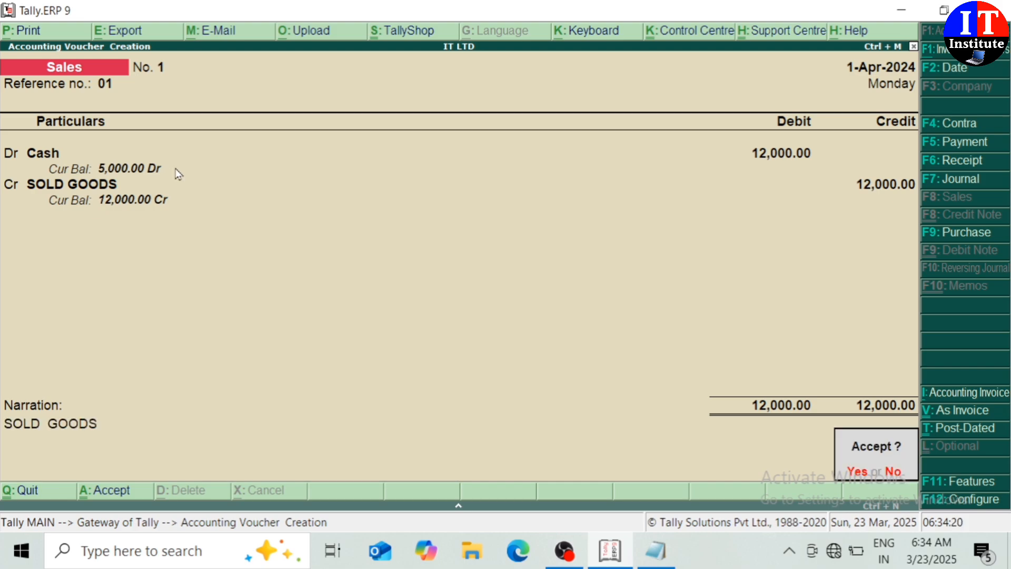
key("Return")
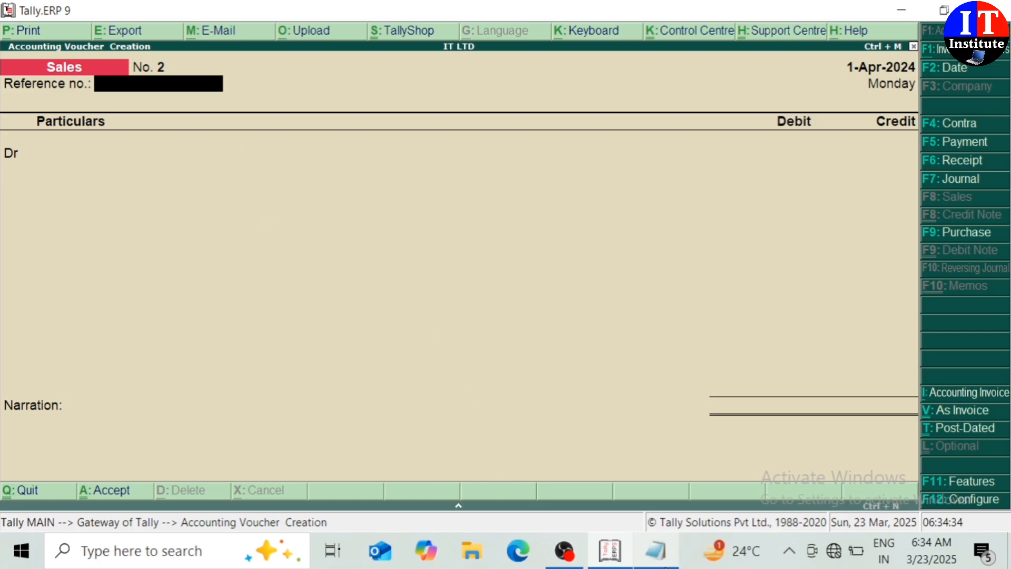
mouse_move(655, 550)
left_click(605, 464)
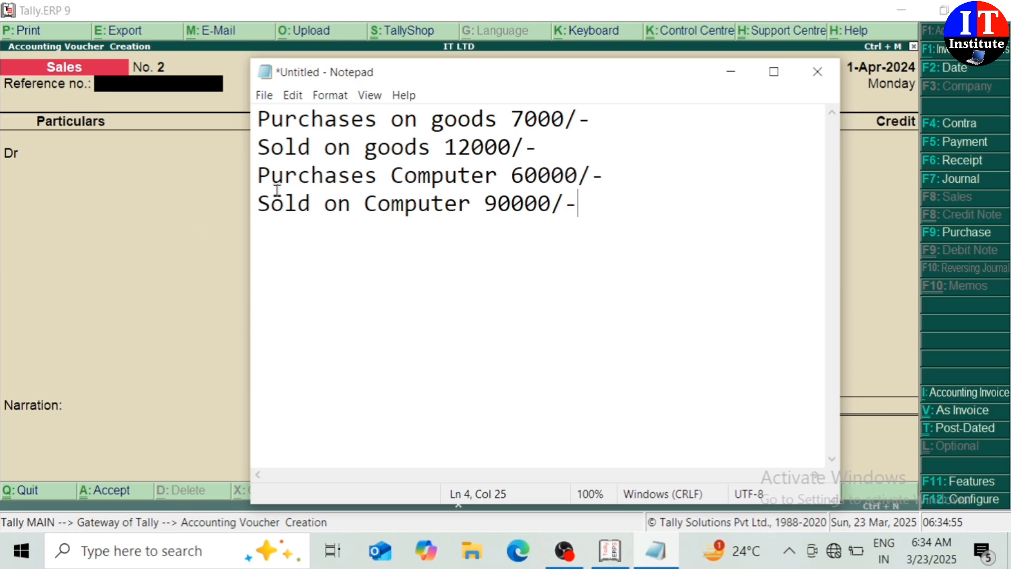
left_click(143, 219)
key("Return")
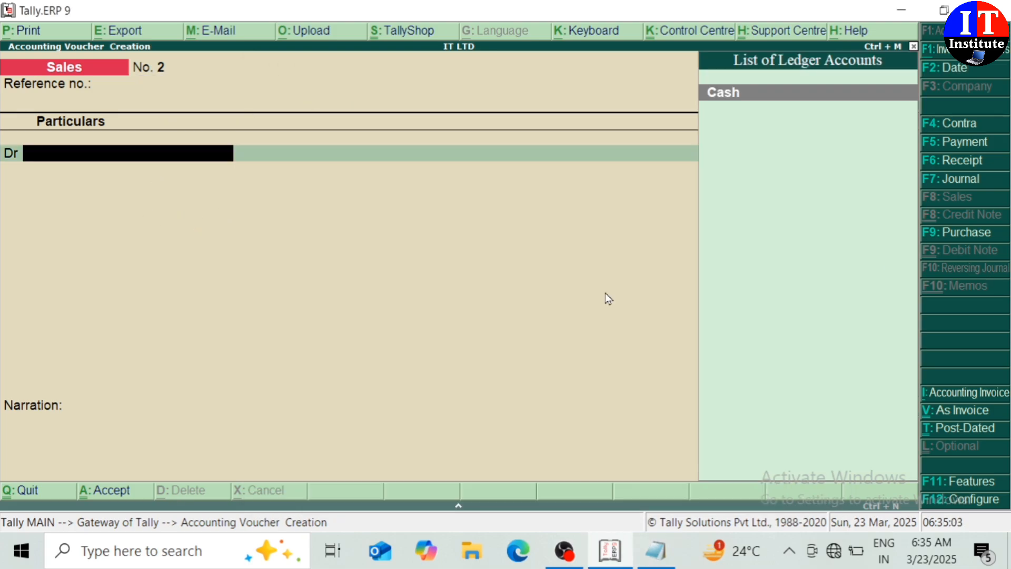
Start a purchase voucher in voucher layout with invoice 02, dated 1-Apr-2024, crediting Cash.
left_click(955, 234)
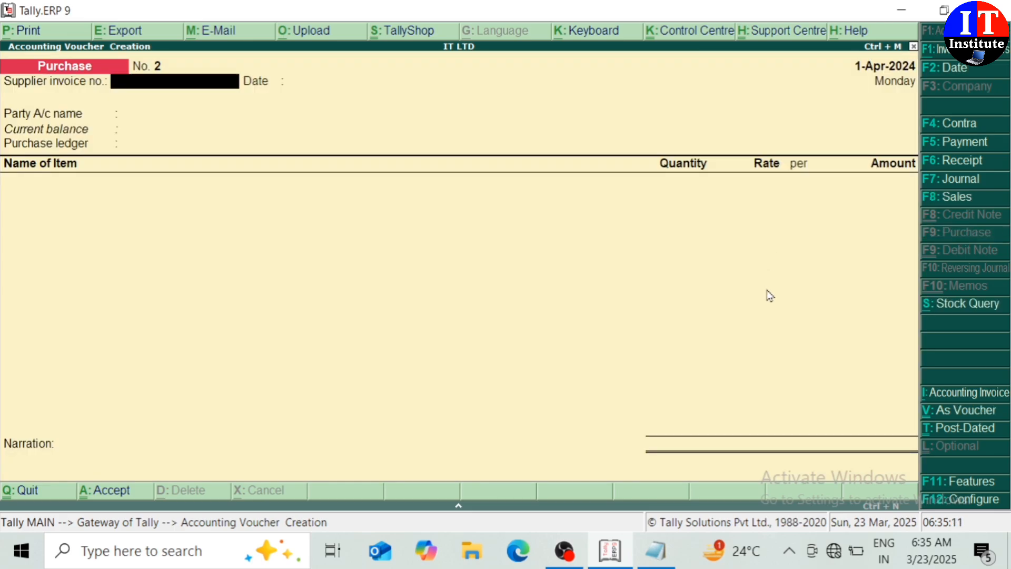
left_click(947, 410)
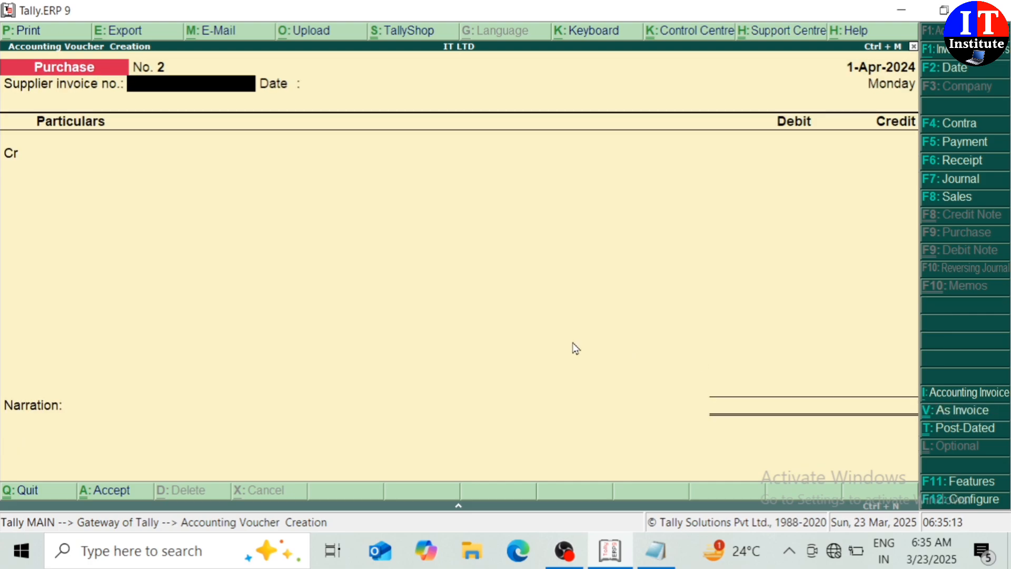
type("02")
key("Return")
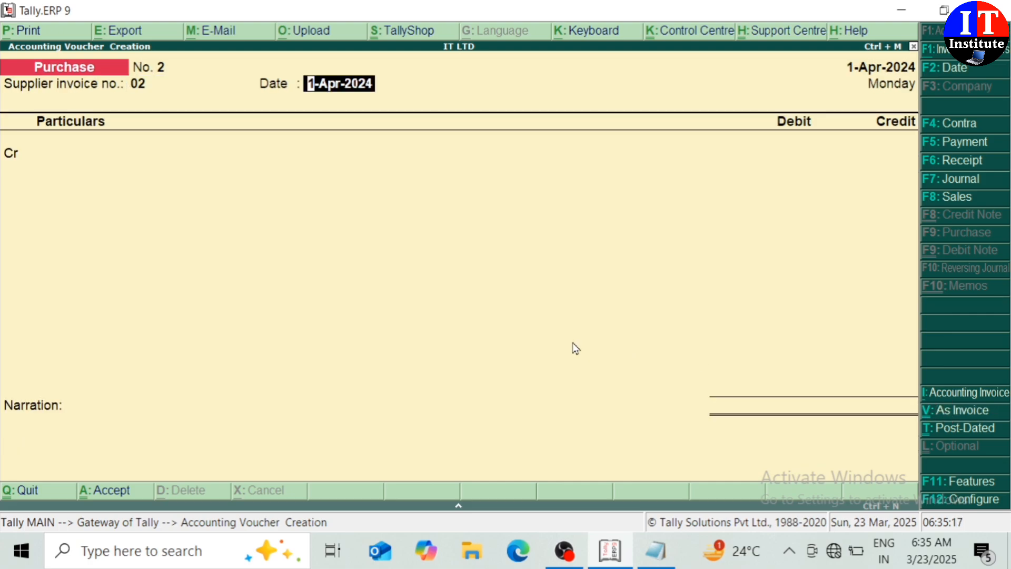
key("Return")
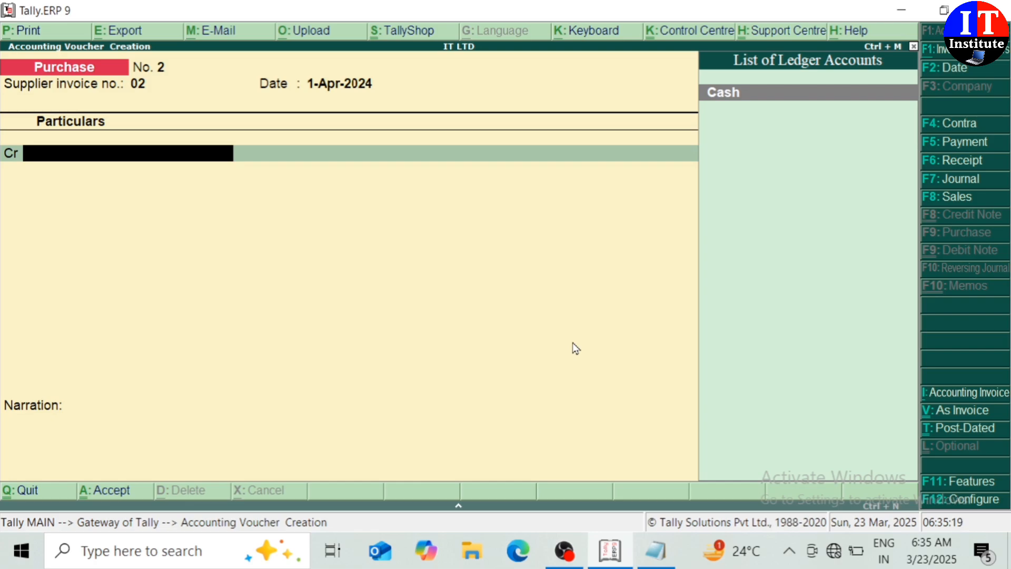
key("Return")
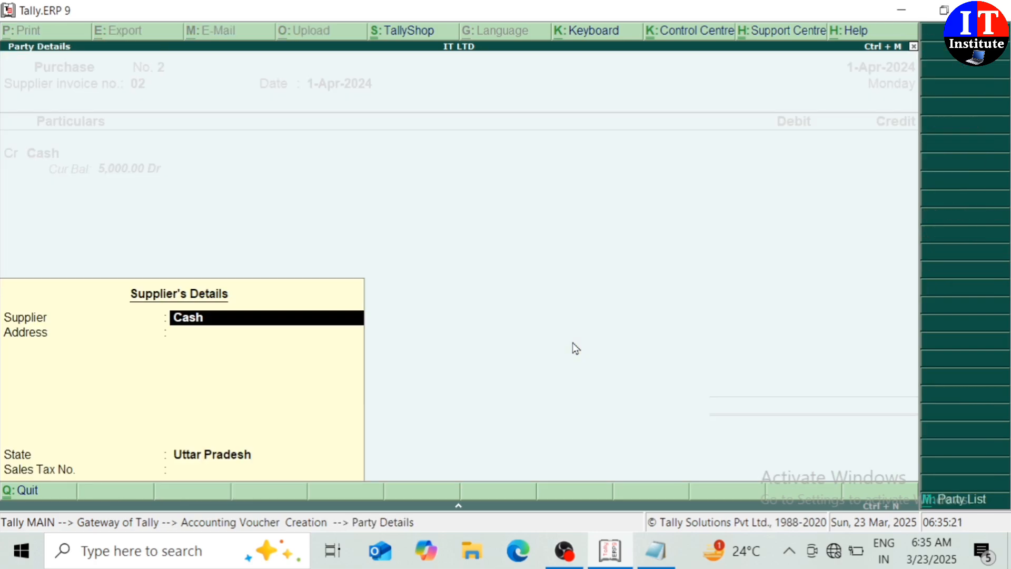
key("Return")
key("Return")
key("Return")
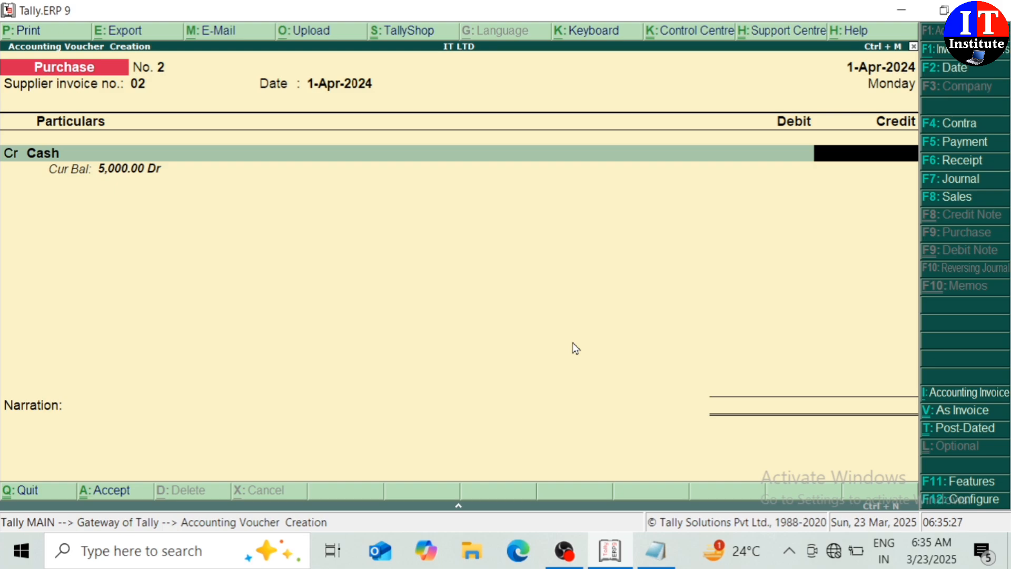
Credit Cash 60,000, dismiss the negative cash warning, and begin a new debit ledger.
type("60000")
key("Return")
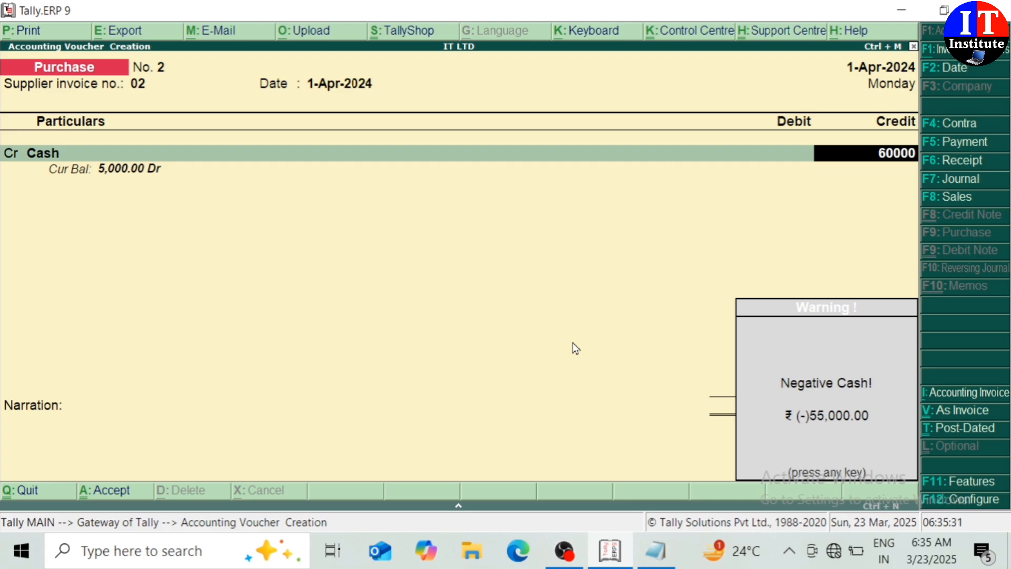
key("Return")
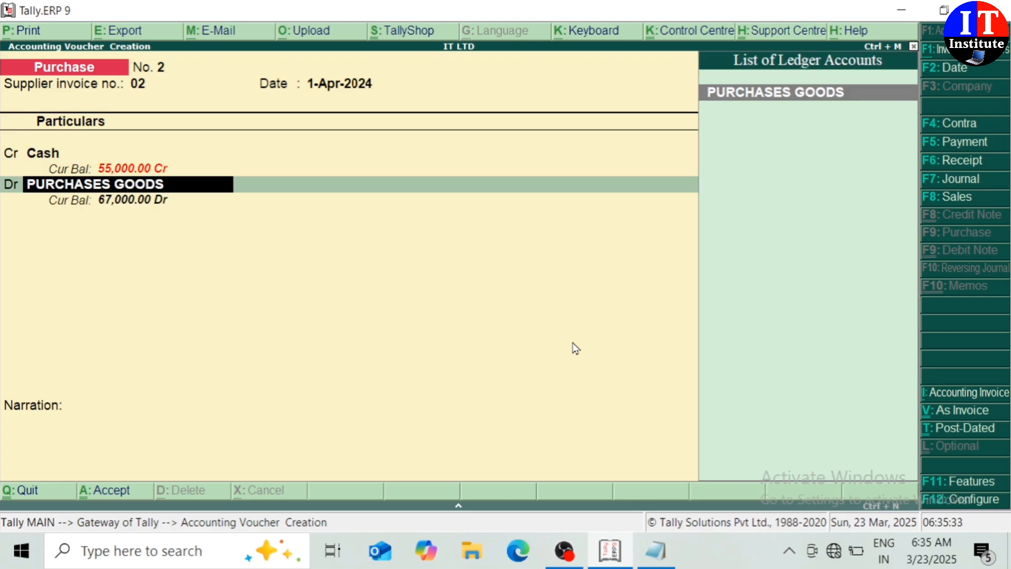
key("alt+c")
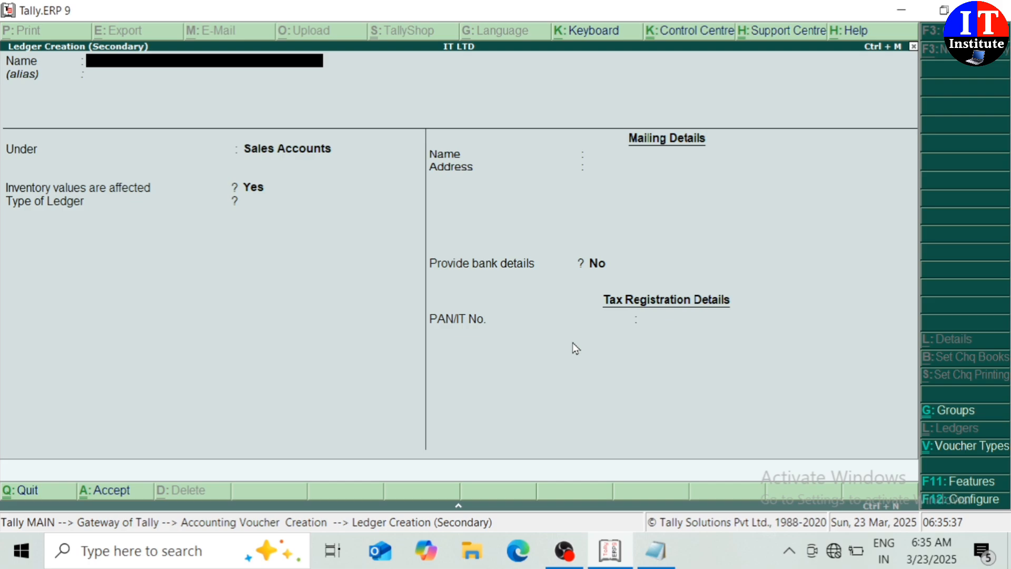
Name the new ledger PURCHASES COMPUTER and place it under Purchase Accounts.
type("PURCHASES")
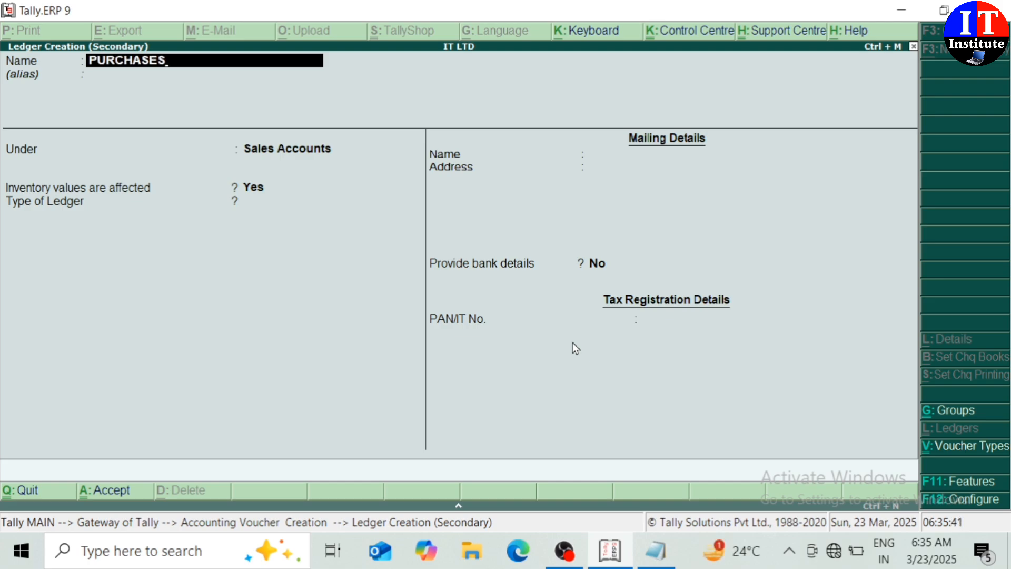
type(" COMPUTER")
key("Return")
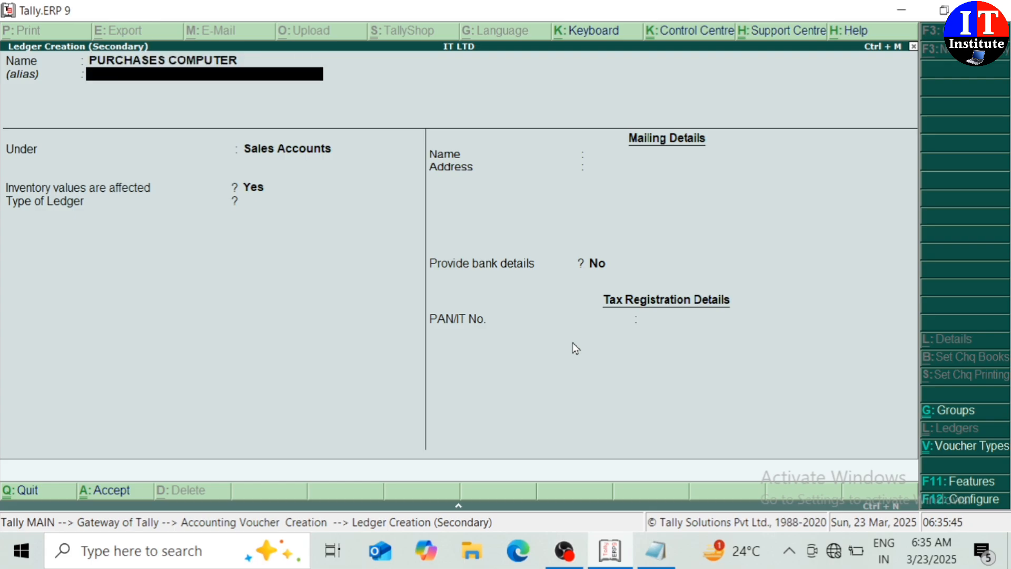
key("Return")
type("PU")
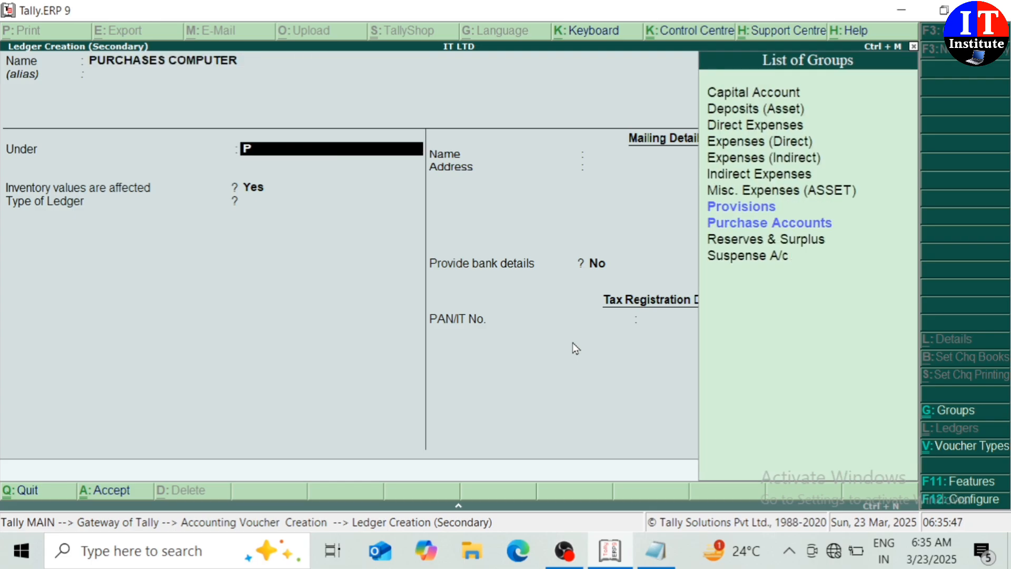
key("Return")
key("Return")
key("Return")
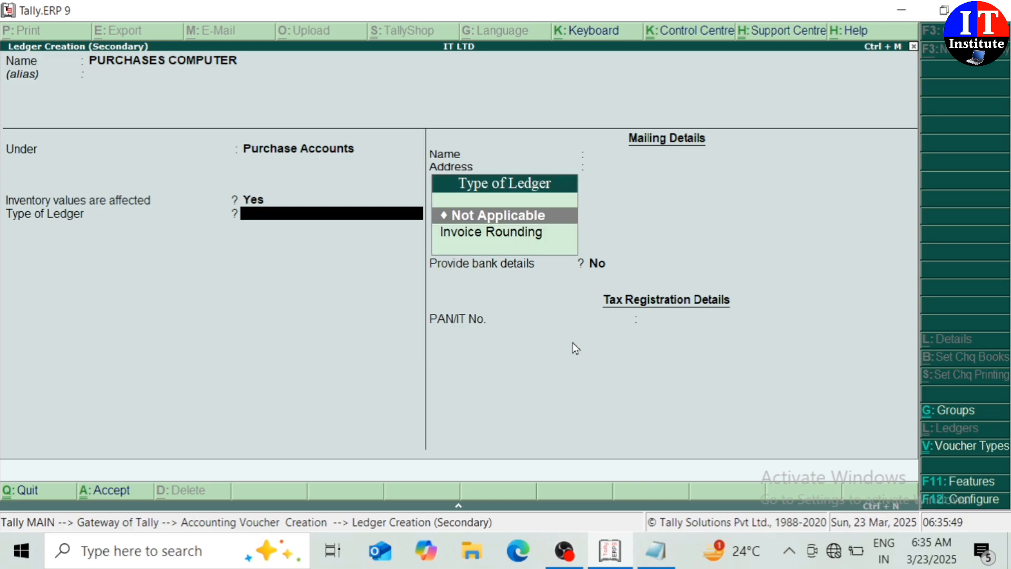
key("Return")
Save the new ledger, add narration PURCHASES COMPUTER, and accept purchase voucher No. 2.
key("Return")
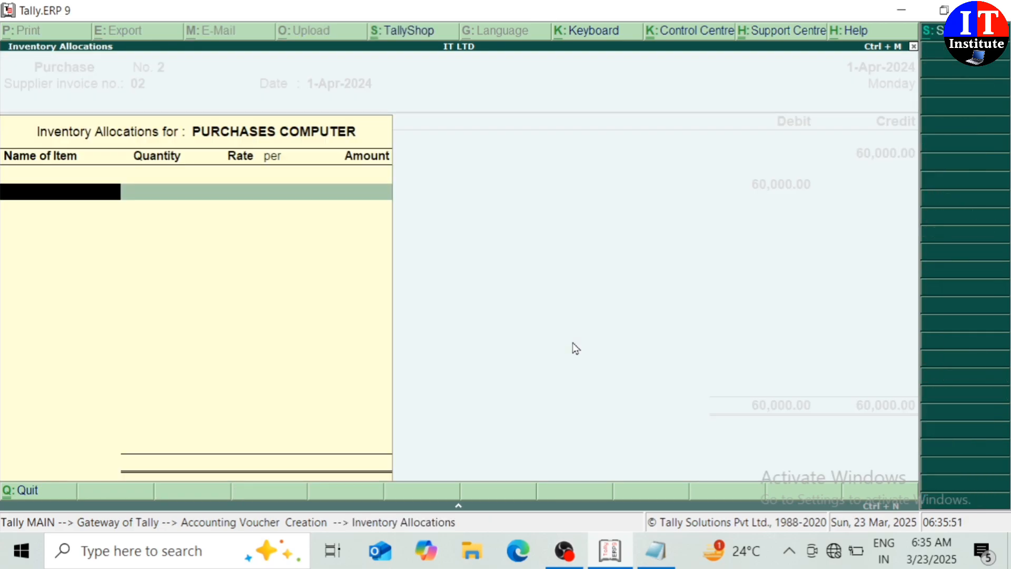
key("Return")
key("Return")
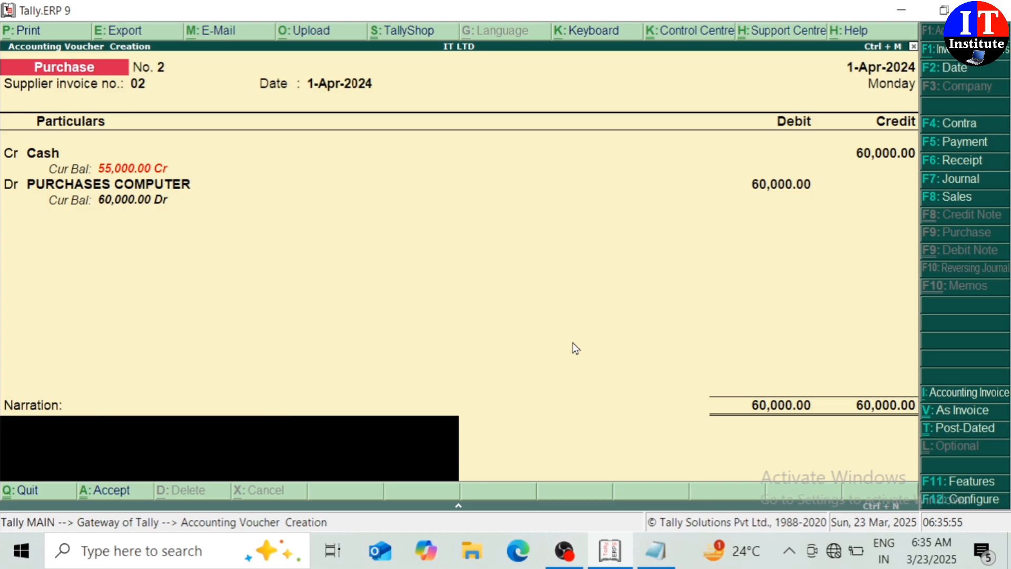
type("PURCHASES")
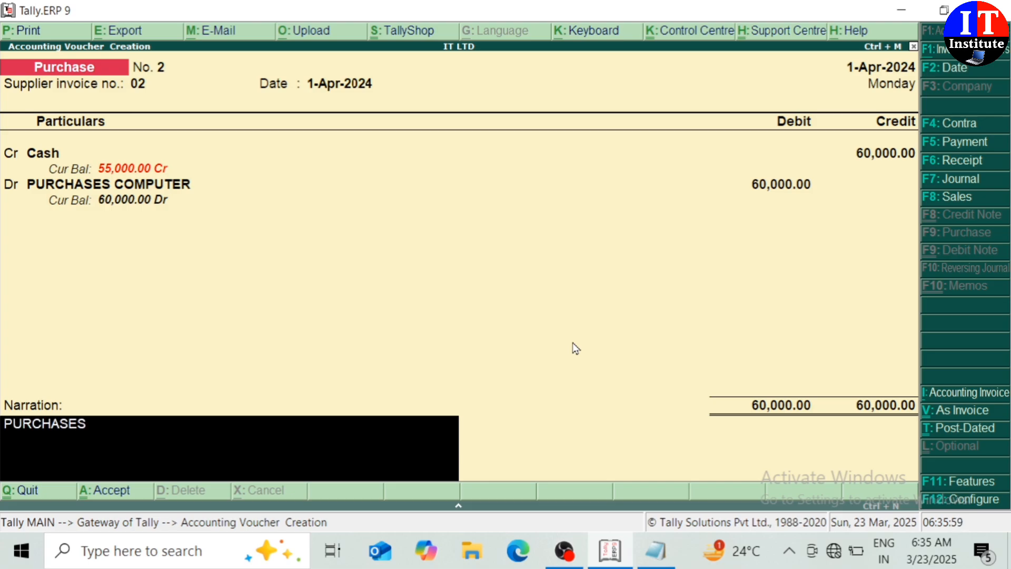
type(" COMPU")
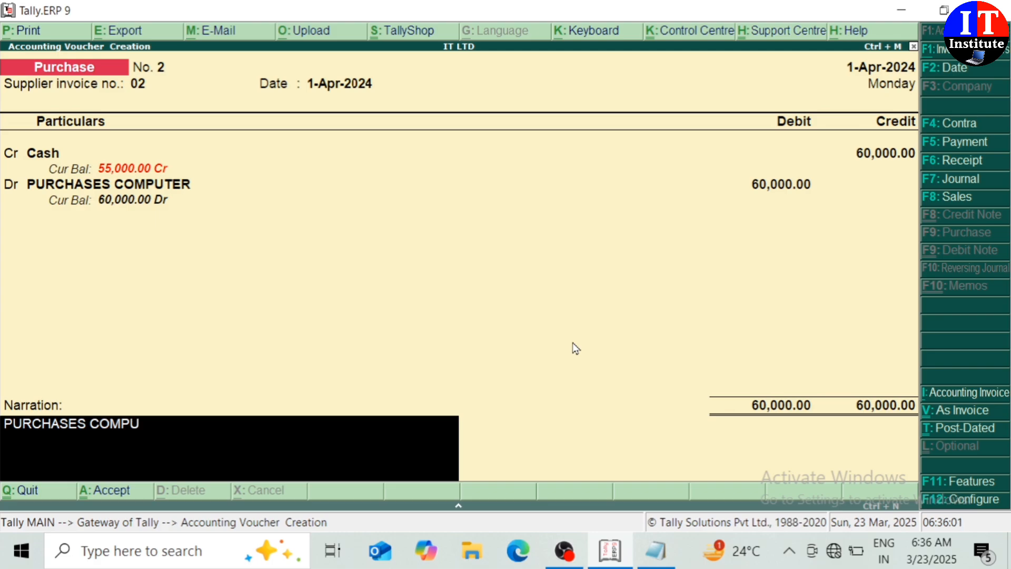
type("TER")
key("Return")
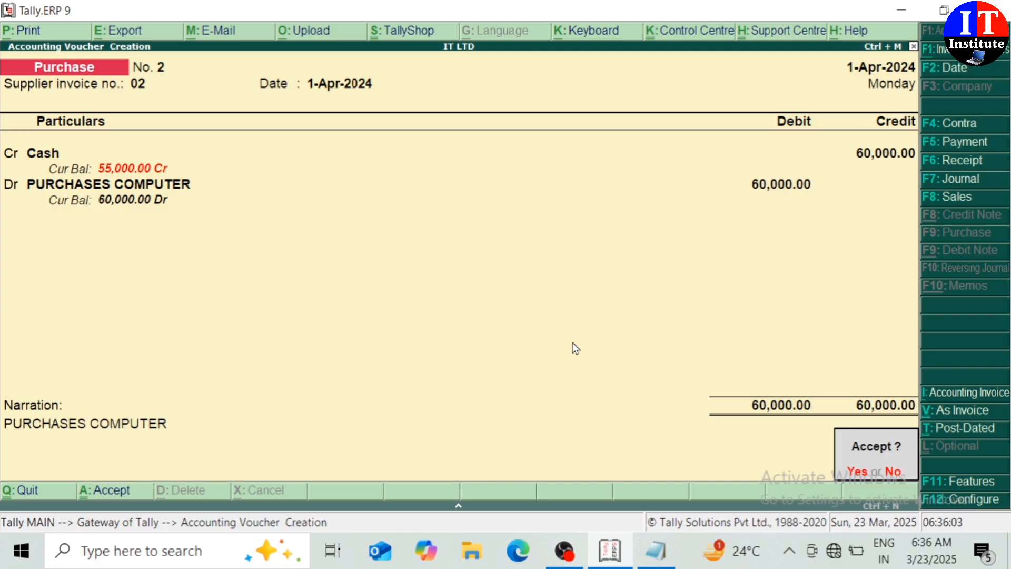
key("Return")
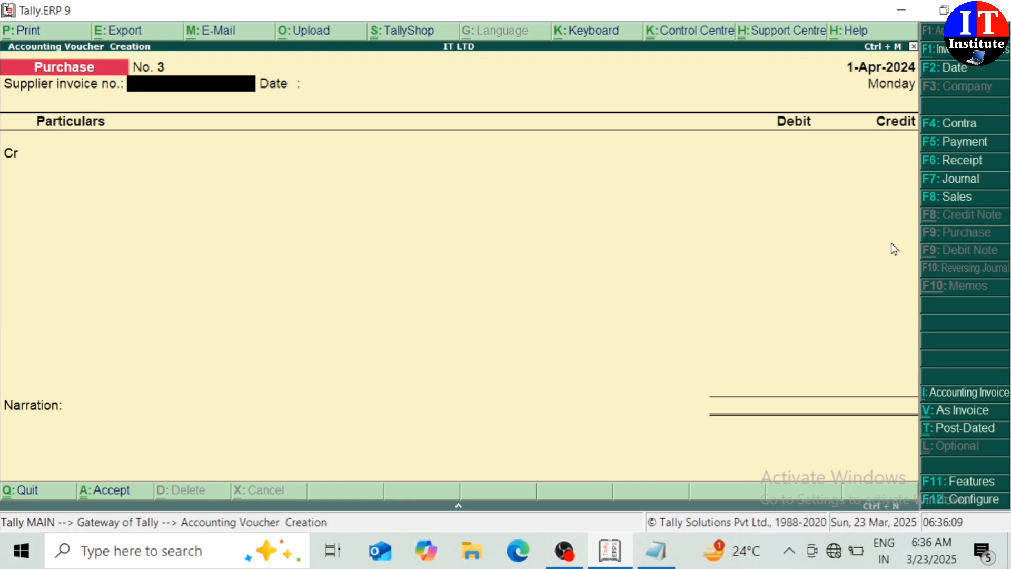
Switch the entry screen to a new Sales voucher.
left_click(958, 198)
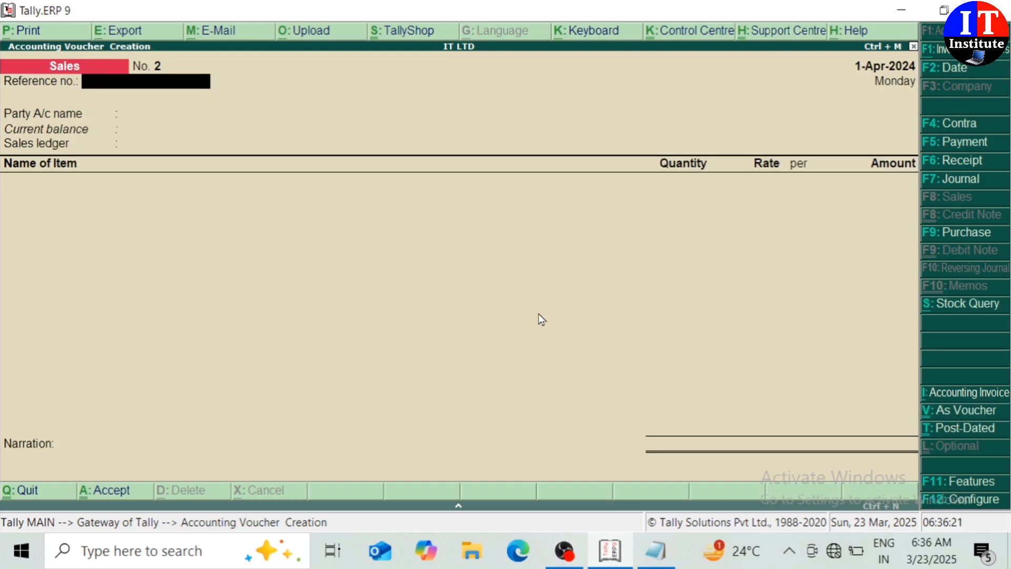
In voucher layout, set reference 02, debit Cash 90,000, and begin a new credit ledger.
left_click(973, 409)
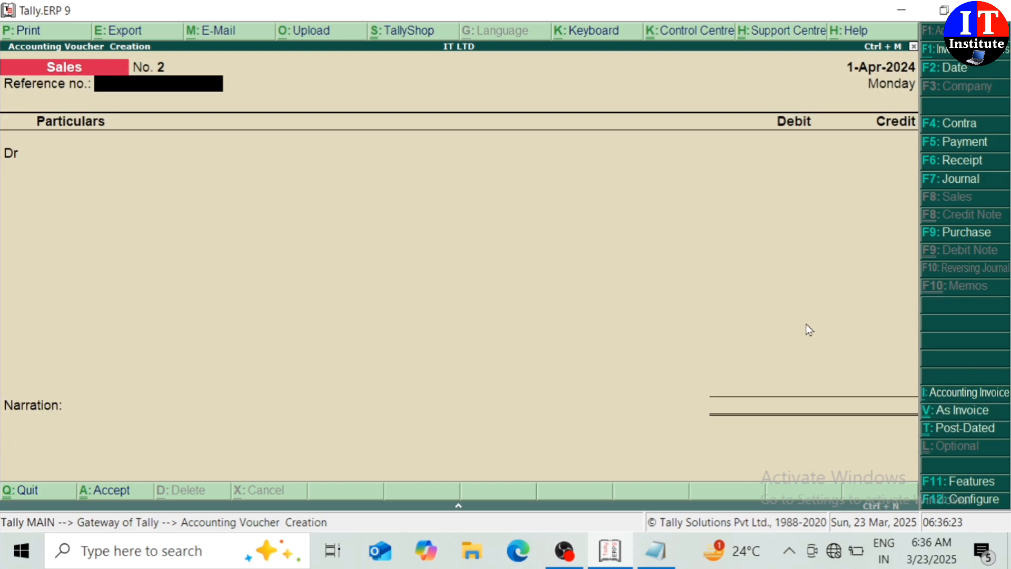
type("02")
key("Return")
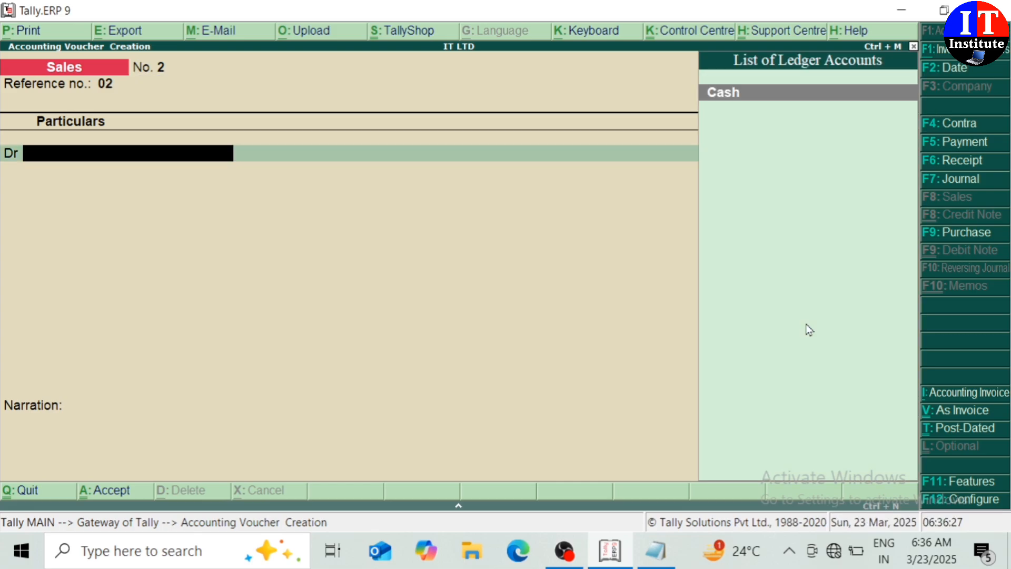
key("Return")
key("Return")
key("Return")
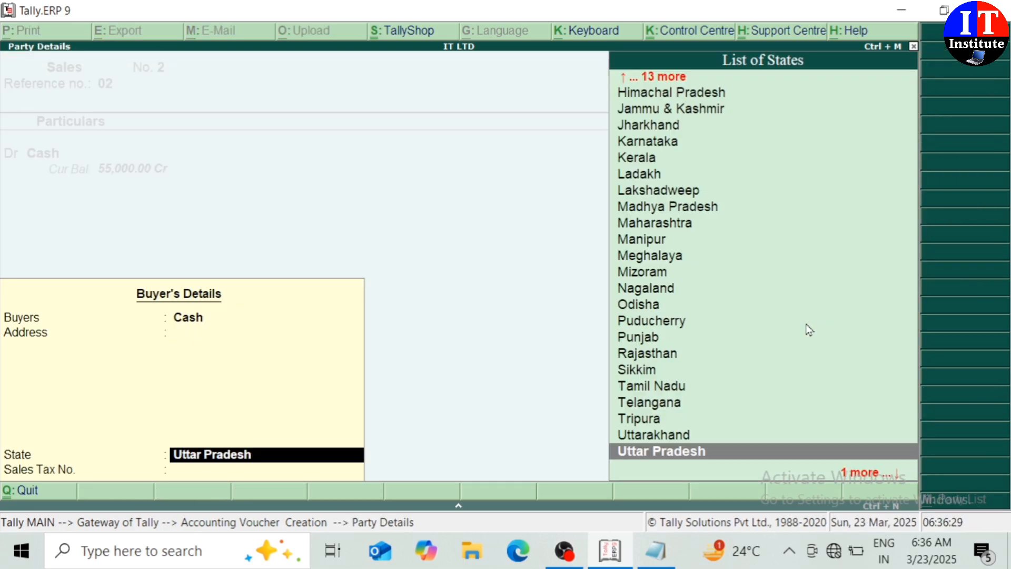
key("Return")
key("Return")
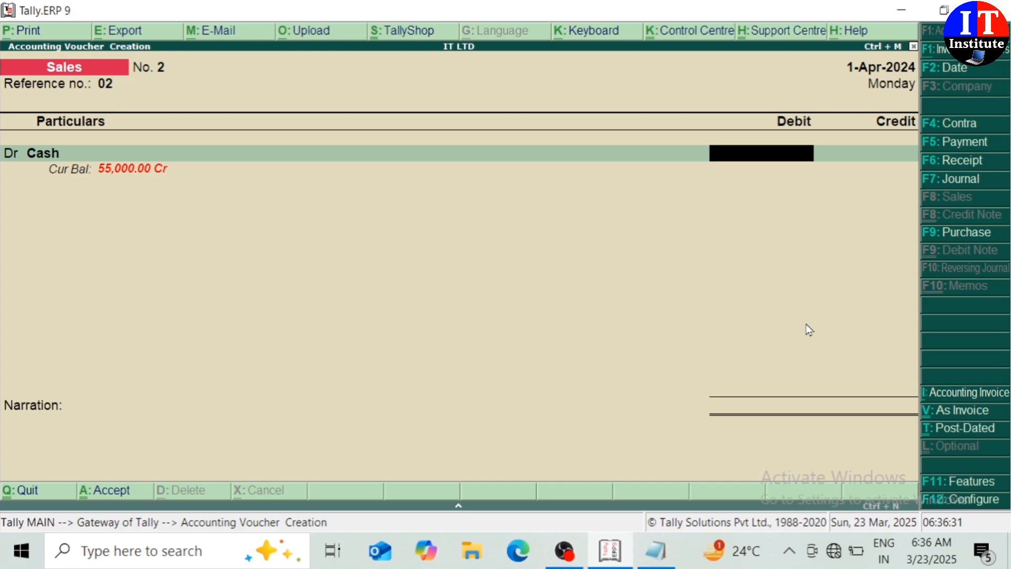
type("90000")
key("Return")
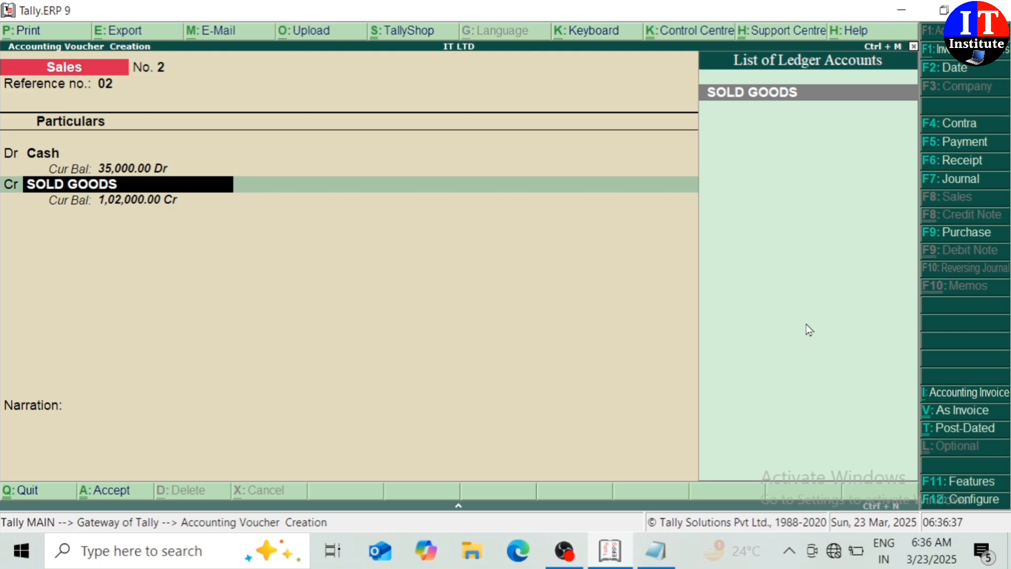
key("alt+c")
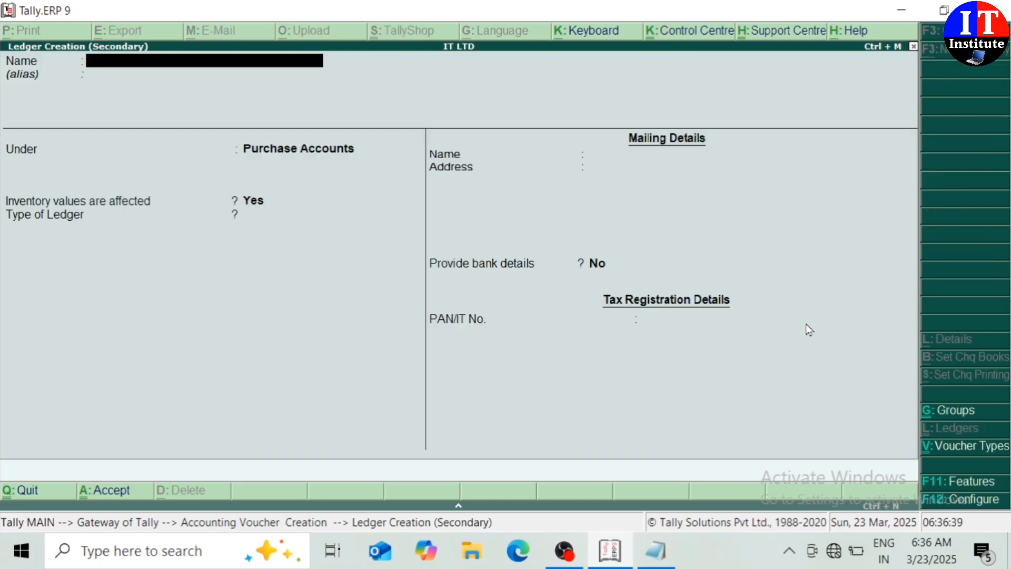
Try naming the ledger SOLD GOODS, then clear it after the duplicate-name error.
type("SOLD G")
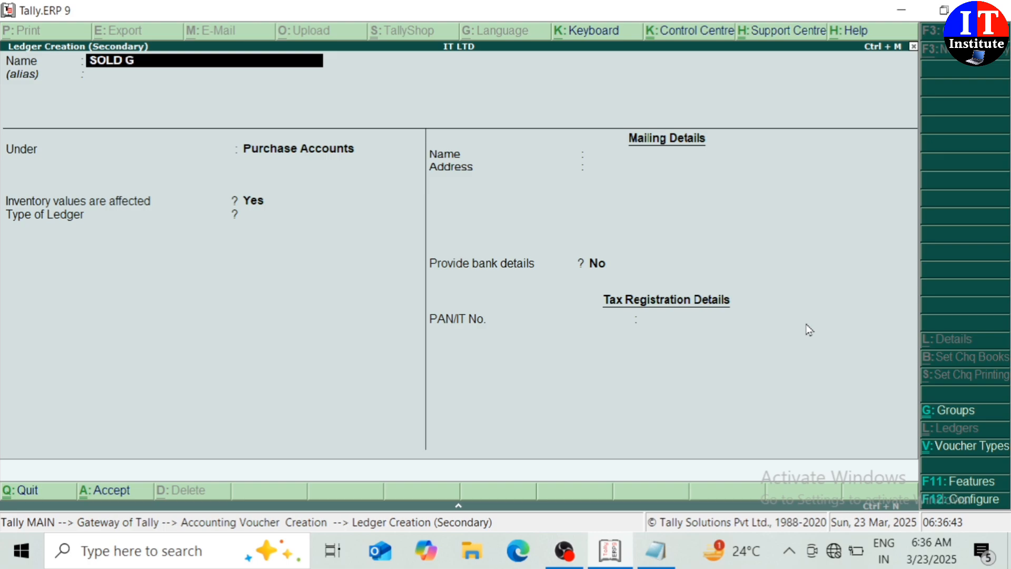
type("OODS")
key("Return")
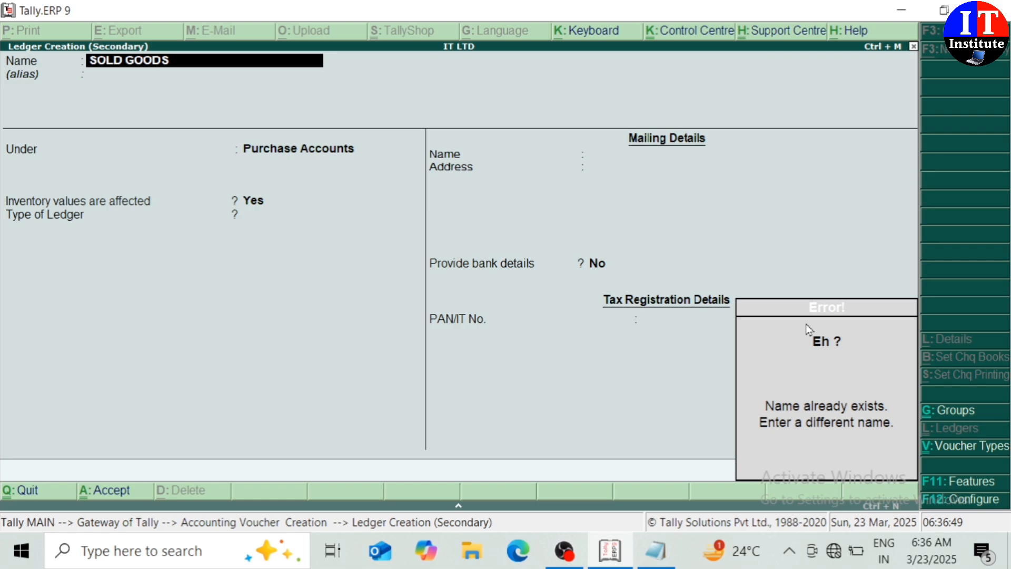
key("Return")
key("Return")
key("Escape")
key("Escape")
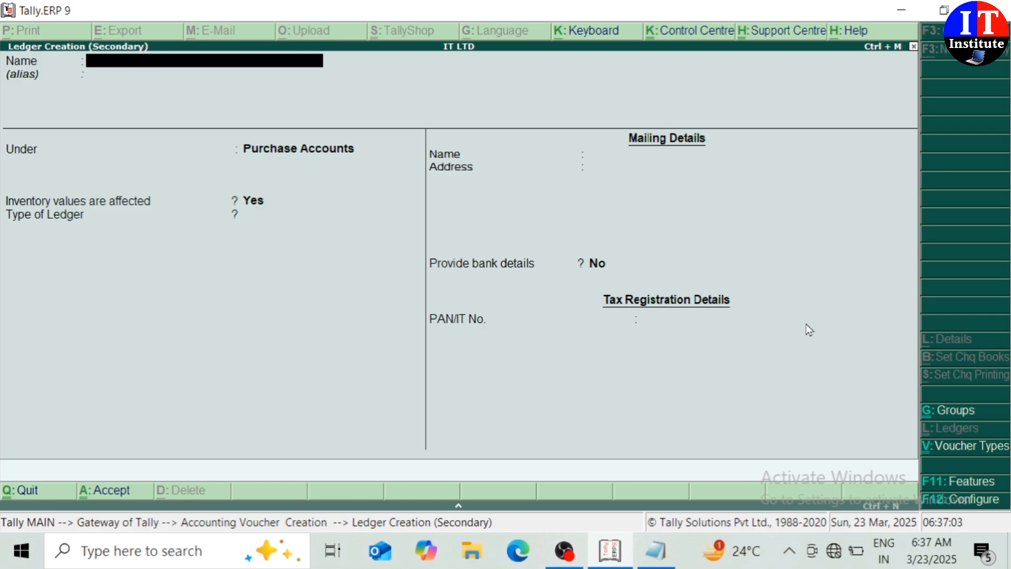
Create ledger SOLD COMPUTER under Sales Accounts, type Not Applicable, as the 90,000 credit.
type("SOLD COMPU")
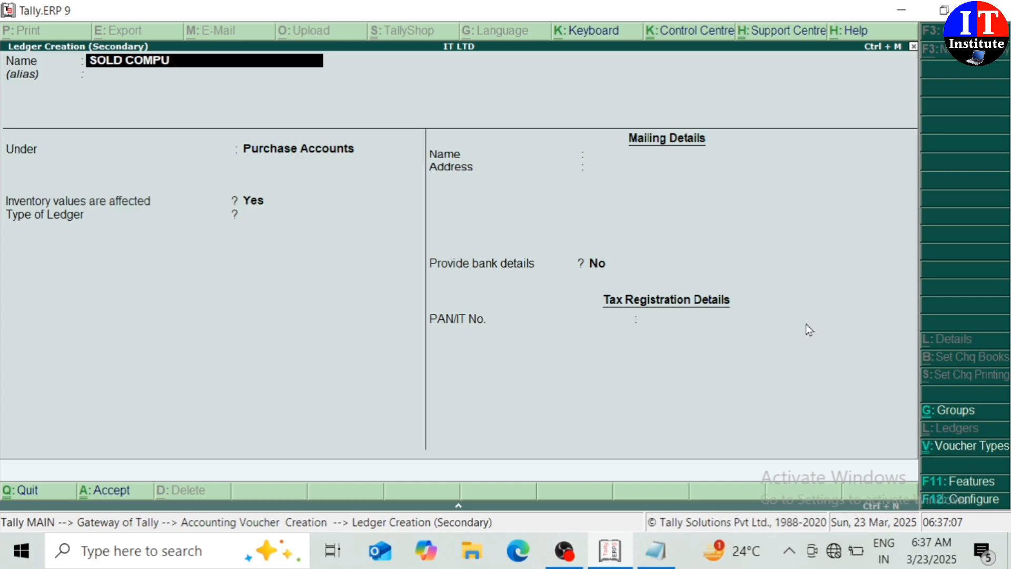
type("TER")
key("Return")
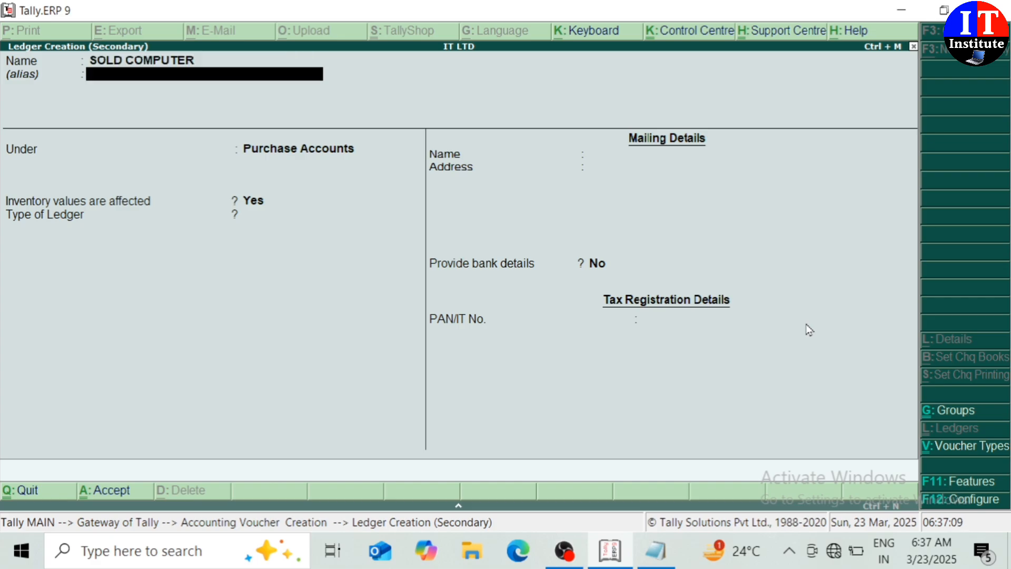
key("Return")
type("SA")
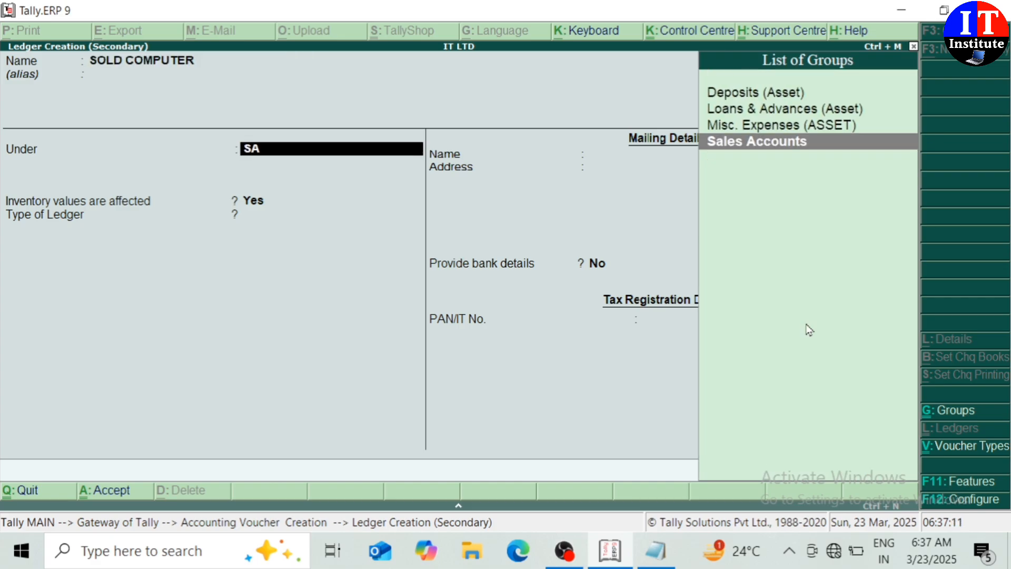
key("Return")
key("Return")
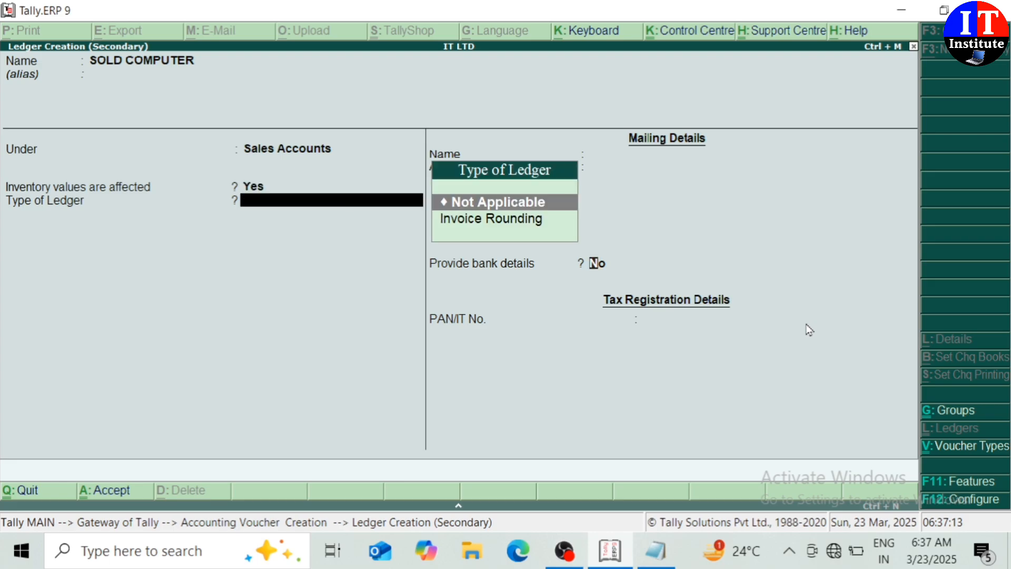
key("Return")
key("Return")
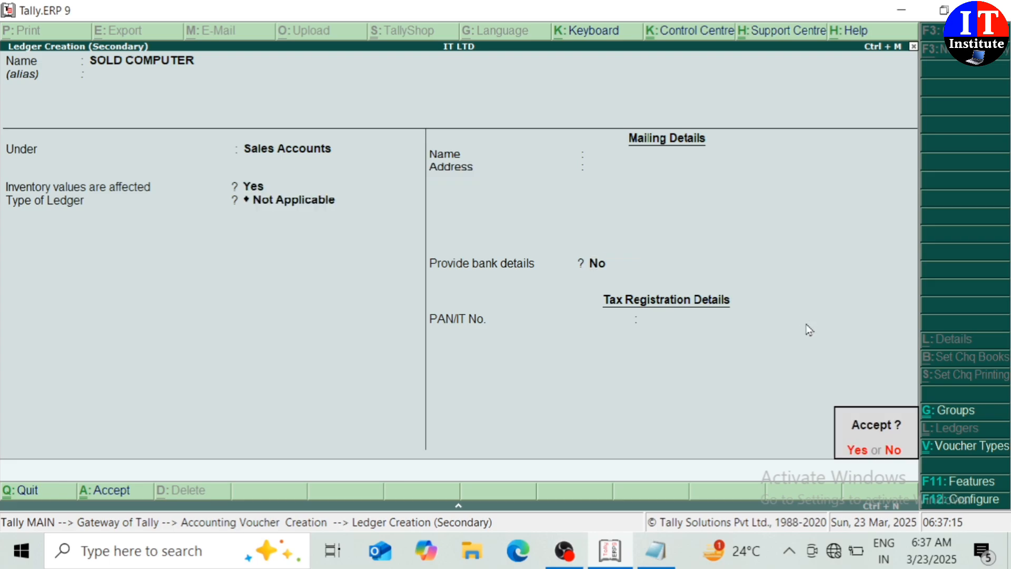
key("Return")
key("Escape")
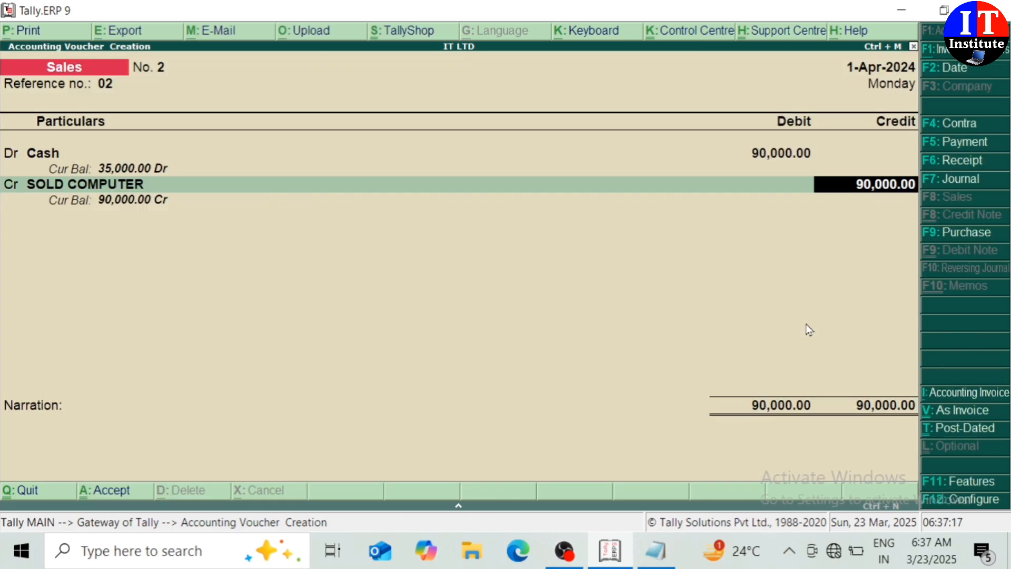
Save Sales voucher No. 2 with narration SOLD COMPUTER, then quit blank voucher No. 3.
key("Return")
type("SO")
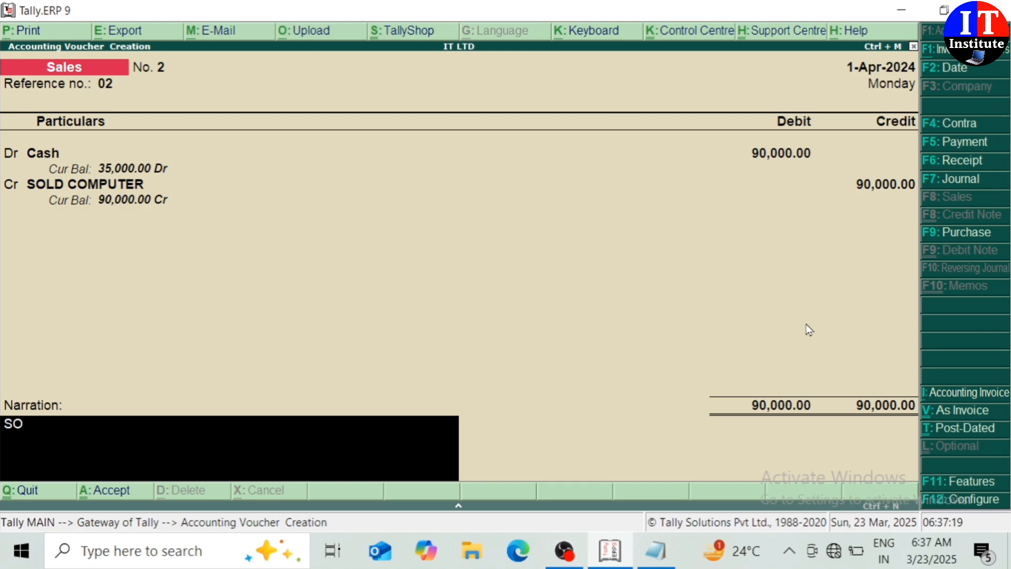
type("LD COMPUTER")
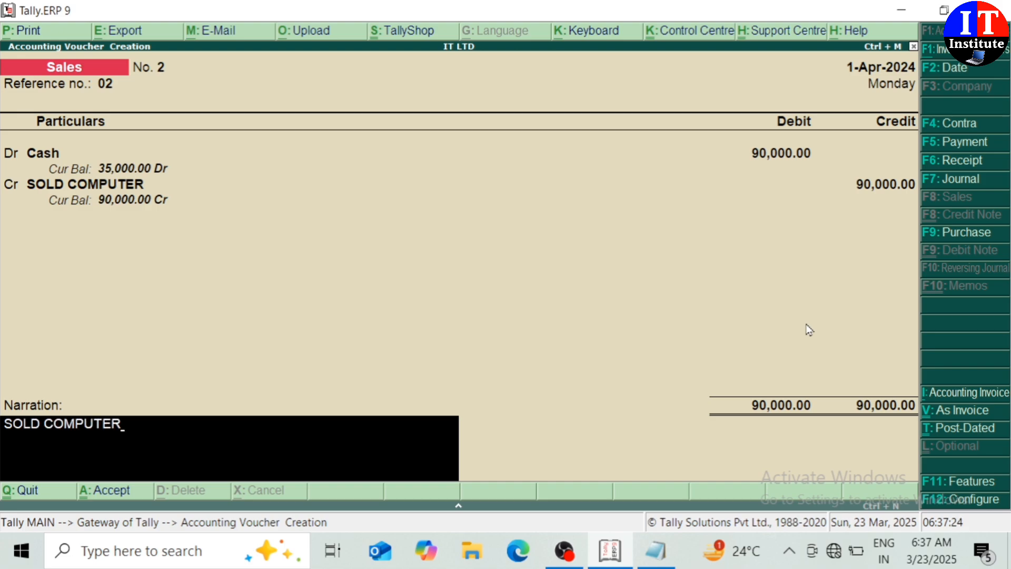
key("Return")
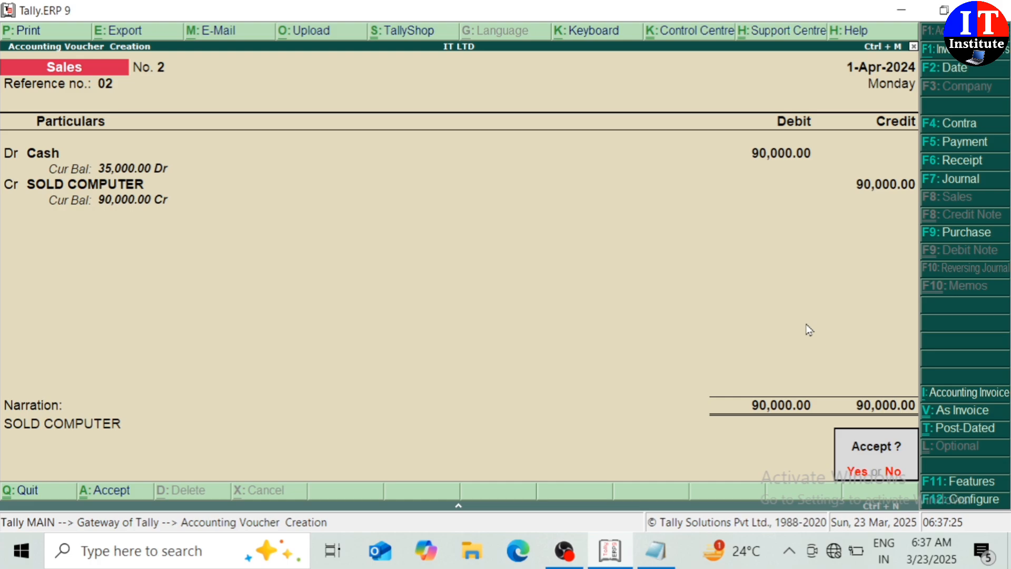
key("Return")
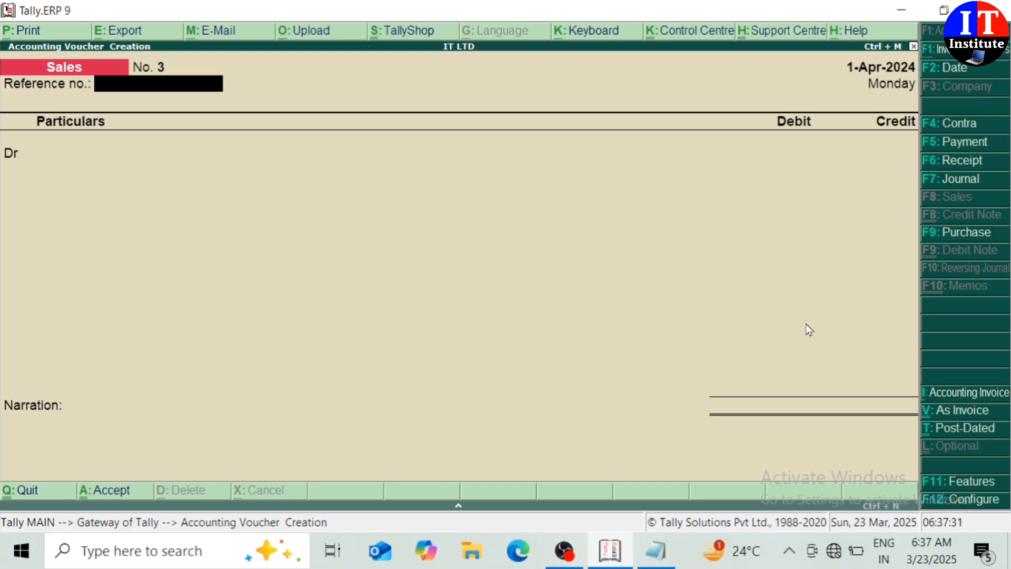
key("Escape")
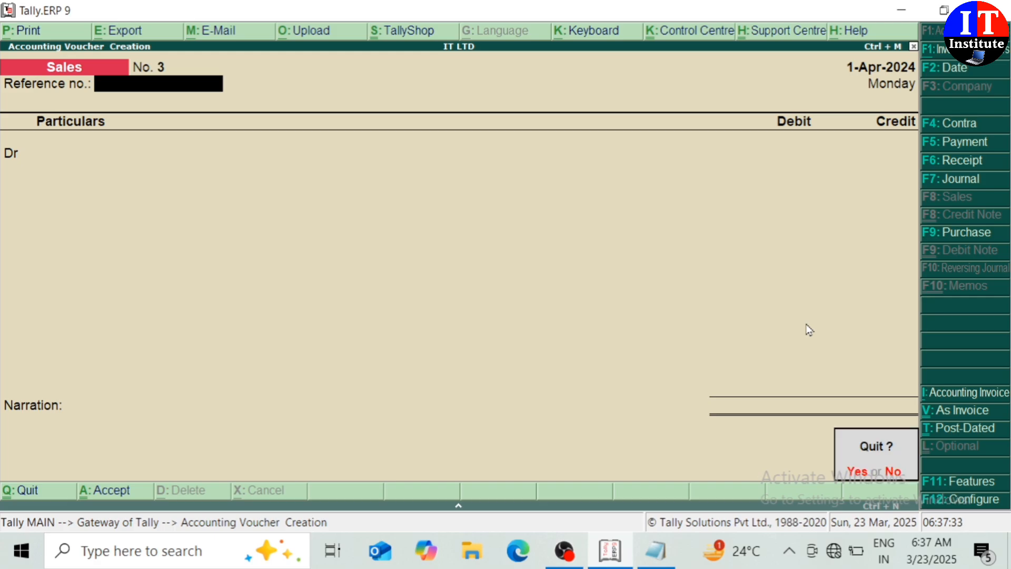
key("Return")
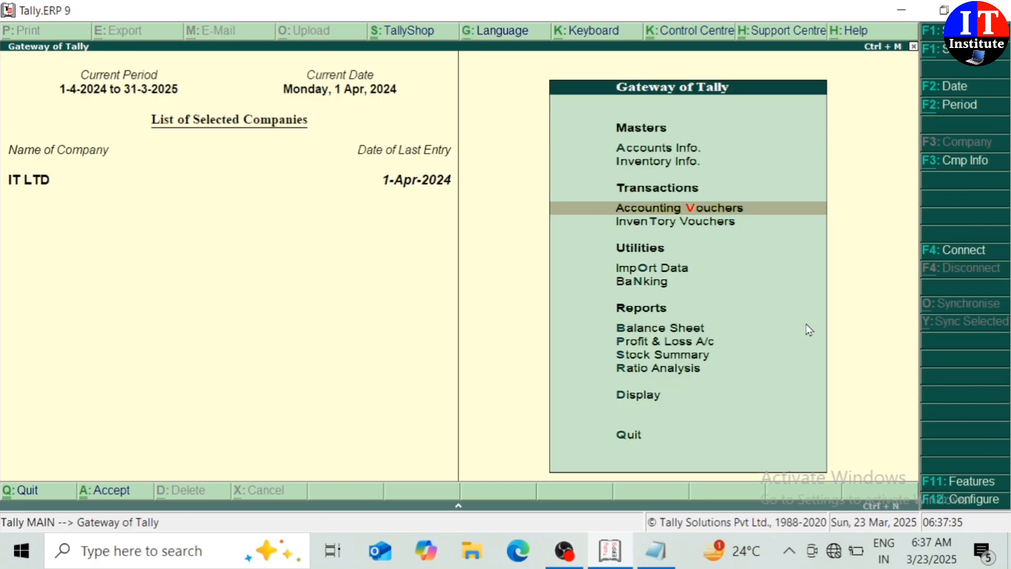
Go to Display > Day Book and open Sales voucher No. 1 for alteration.
key("Down")
key("Down")
key("Down")
key("Down")
key("Down")
key("Down")
key("Down")
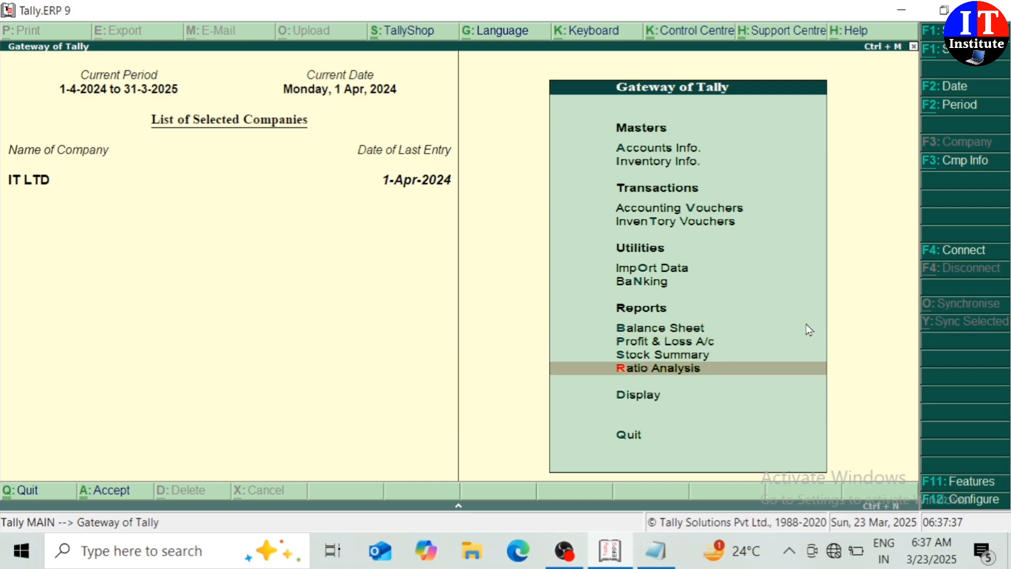
key("Down")
key("Return")
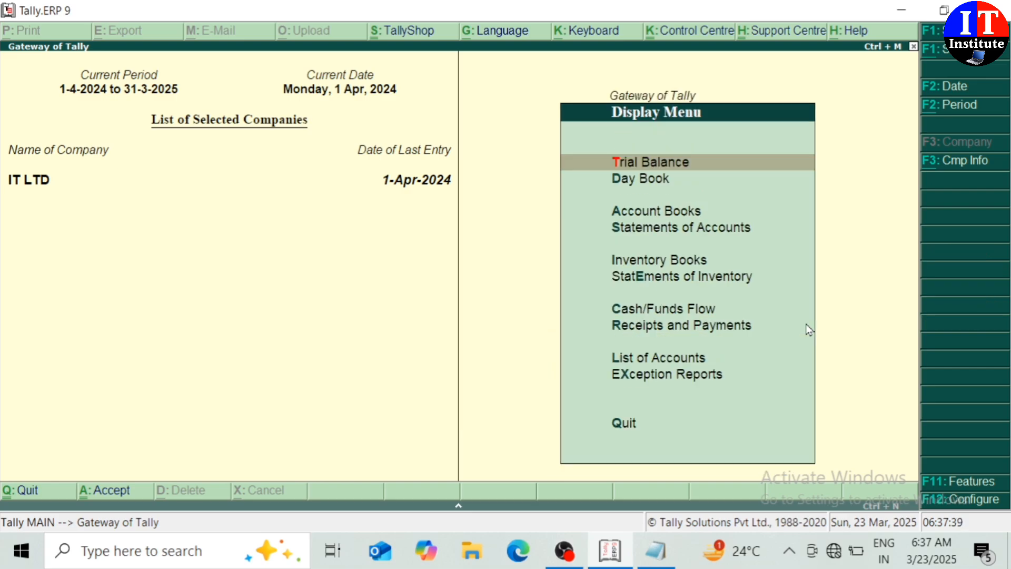
key("Down")
key("Return")
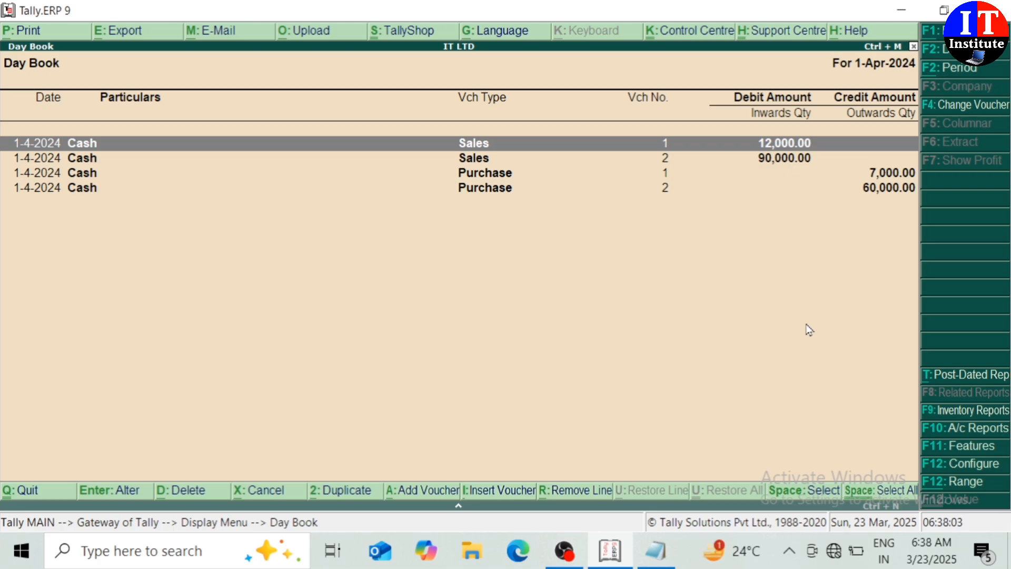
key("Return")
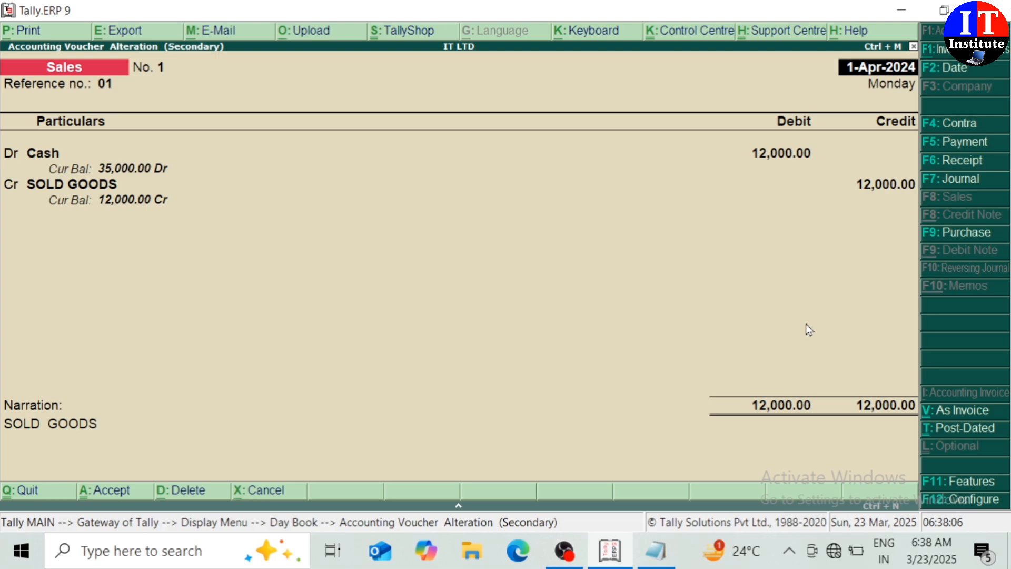
Change the Cash debit to 15,000 with SOLD GOODS credited, and save the altered voucher.
key("Return")
key("Return")
key("Return")
key("Return")
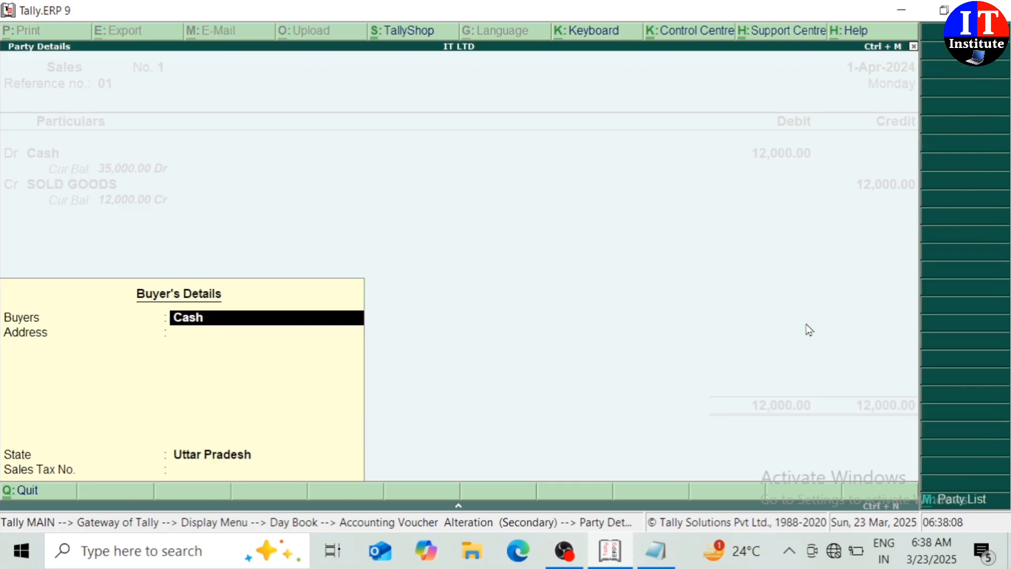
key("Return")
key("Return")
key("Return")
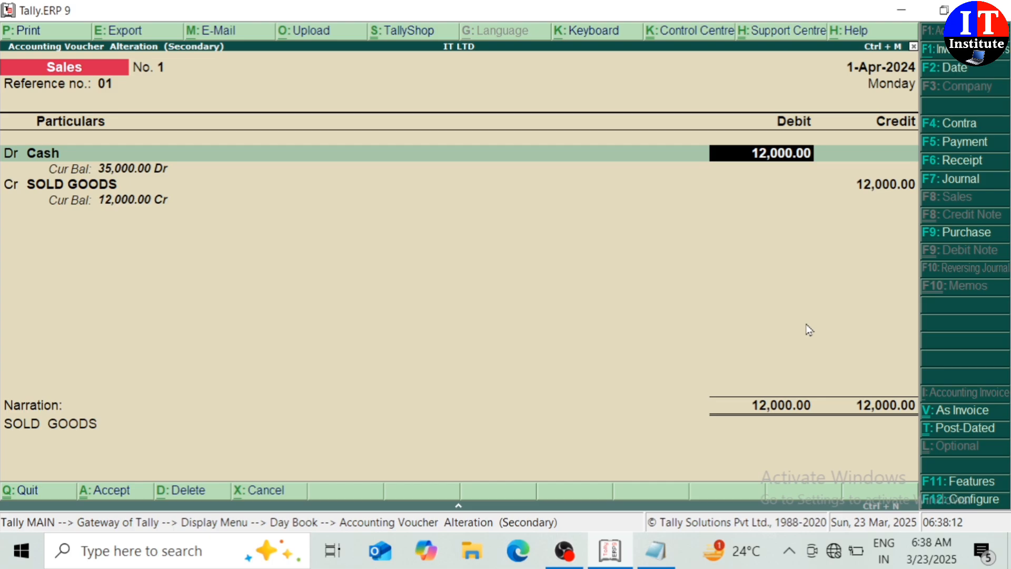
type("15")
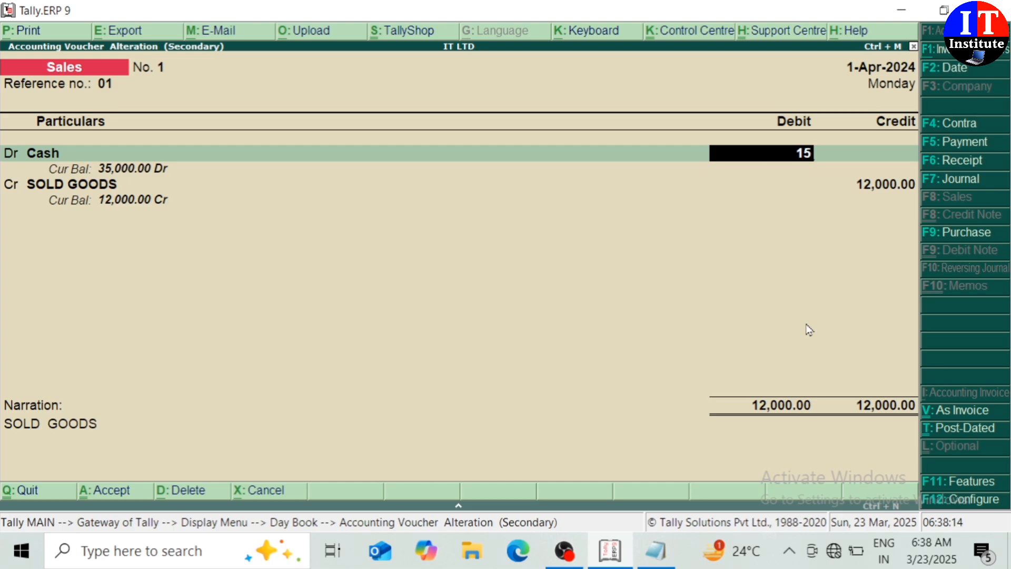
type("0000")
key("BackSpace")
key("Return")
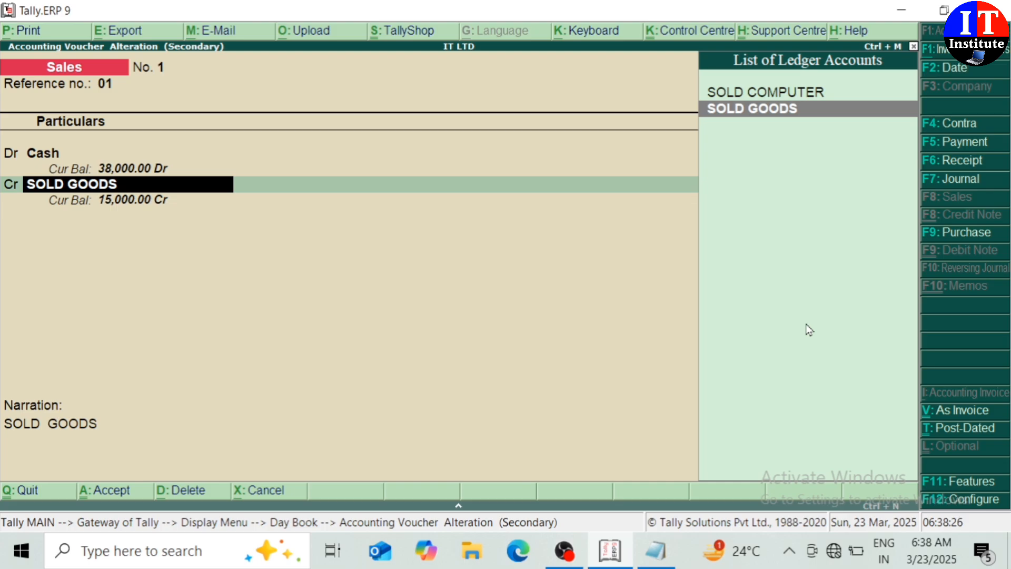
key("Return")
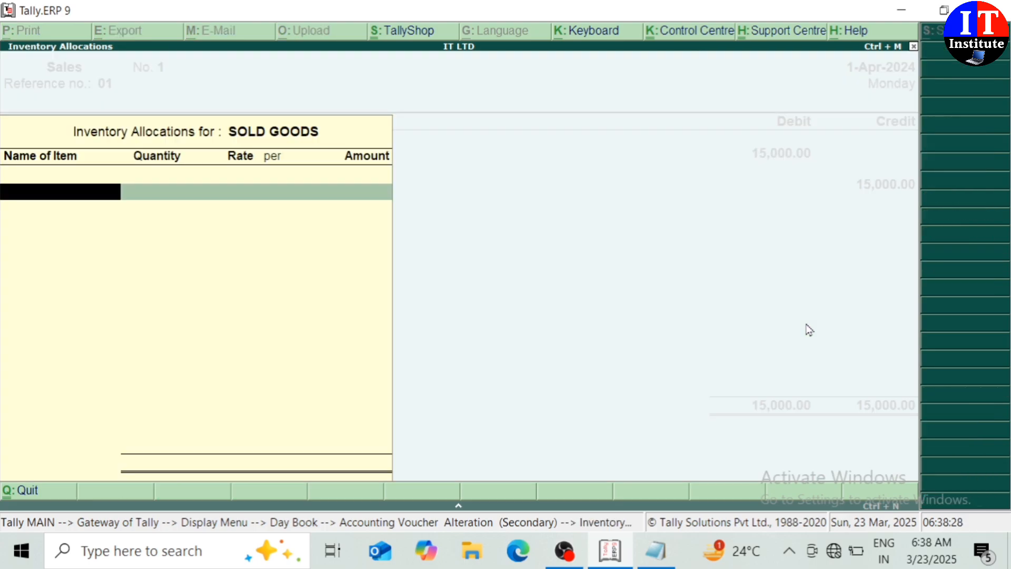
key("Escape")
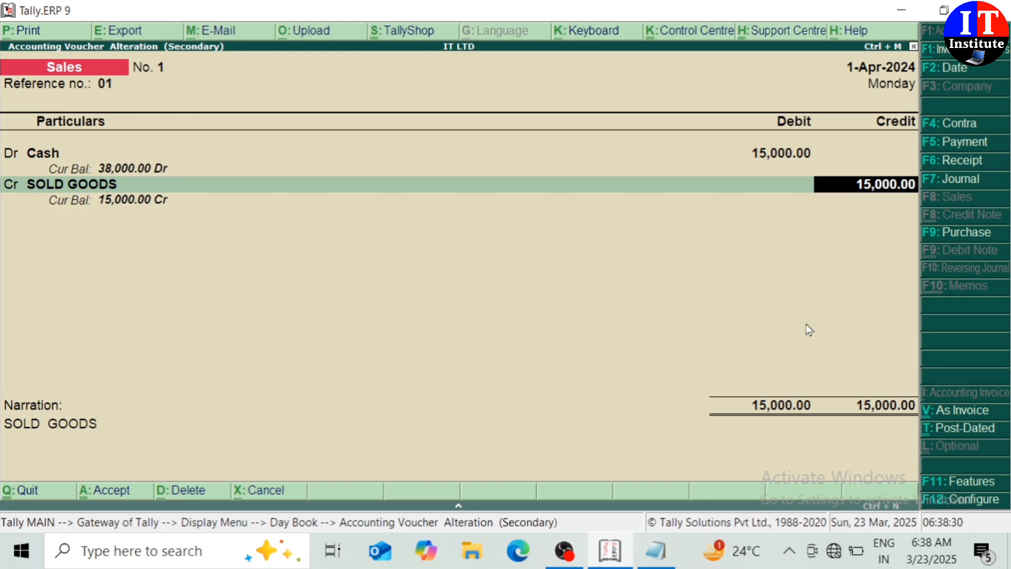
key("Return")
key("Return")
key("Return")
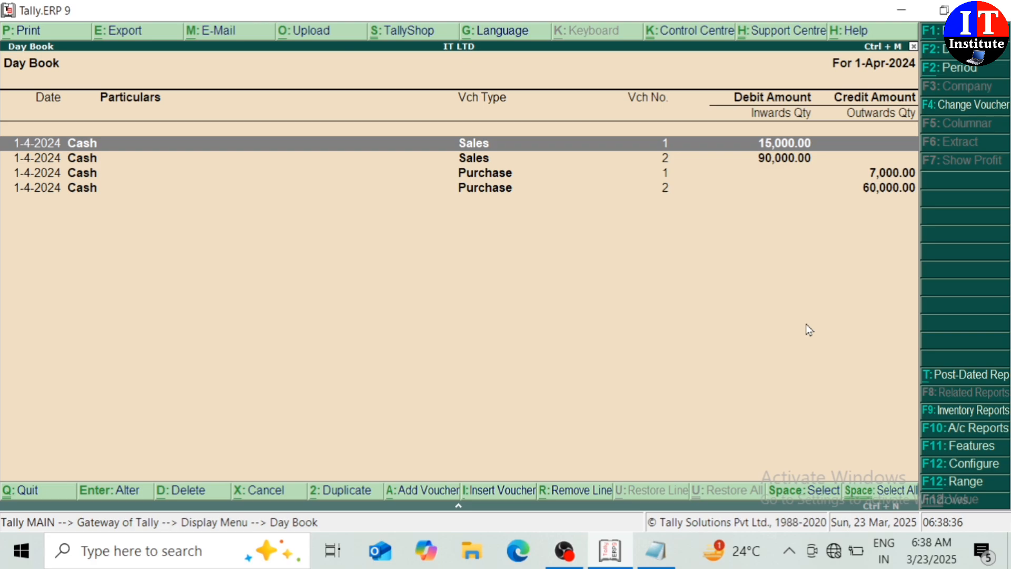
Delete the 15,000.00 Sales voucher No. 1 from the Day Book with Alt+D.
key("Return")
key("alt+d")
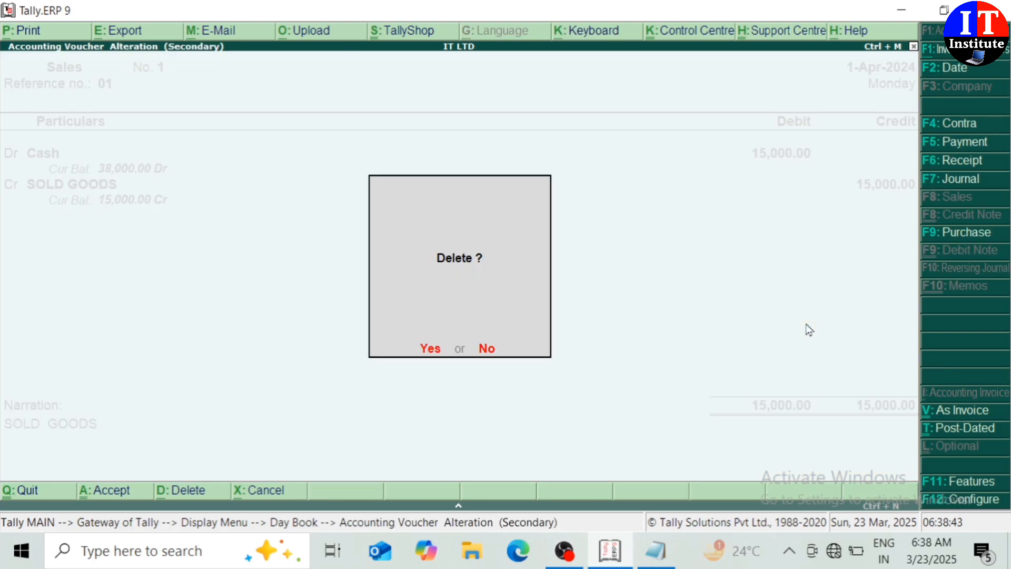
key("y")
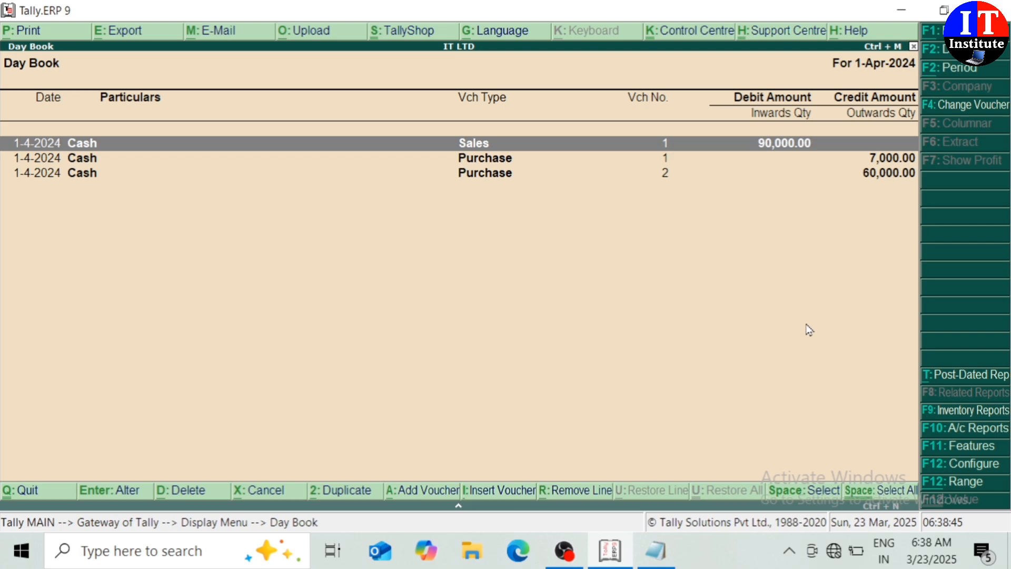